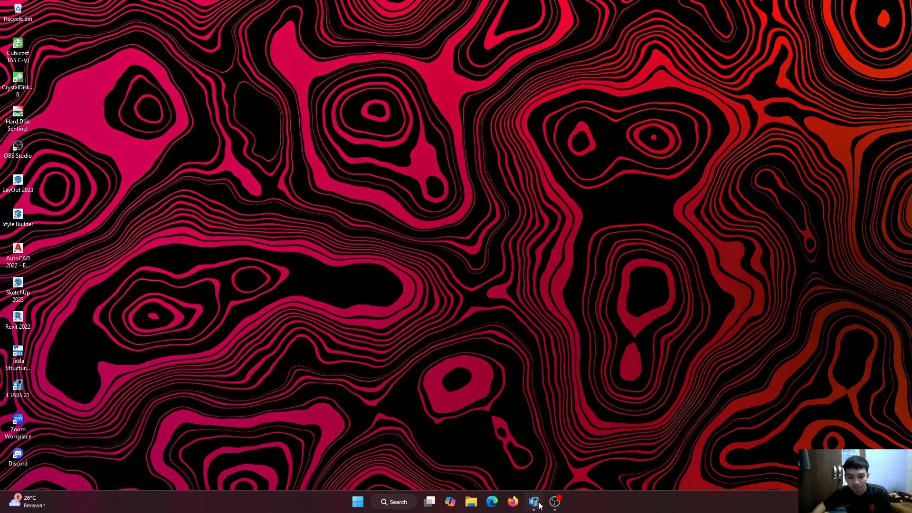
Step: Switch to ETABS and show the frames as extruded sections in the first 3-D view
{"action": "left_click", "coordinate": [534, 502]}
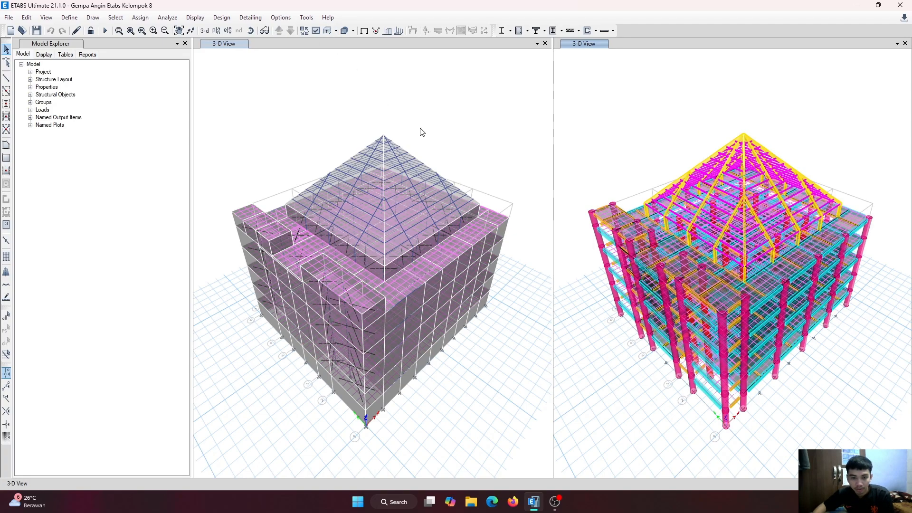
{"action": "left_click", "coordinate": [420, 127]}
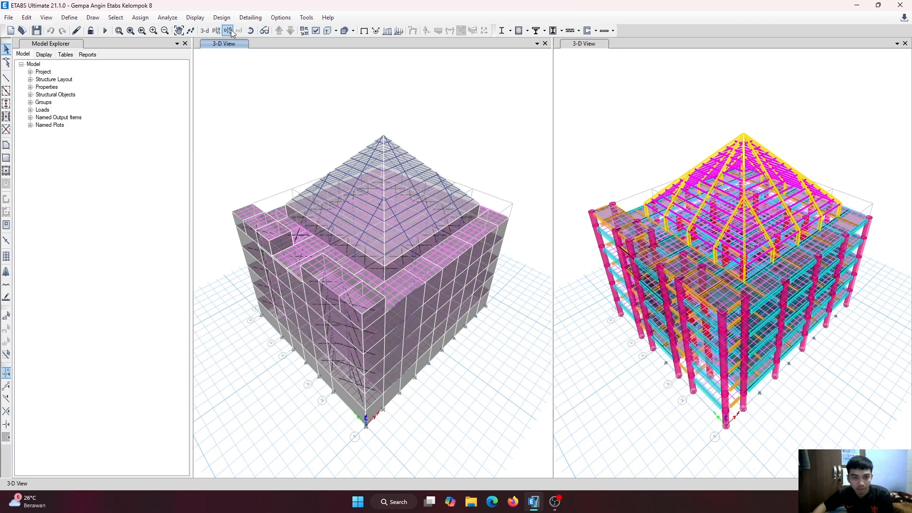
{"action": "left_click", "coordinate": [327, 30]}
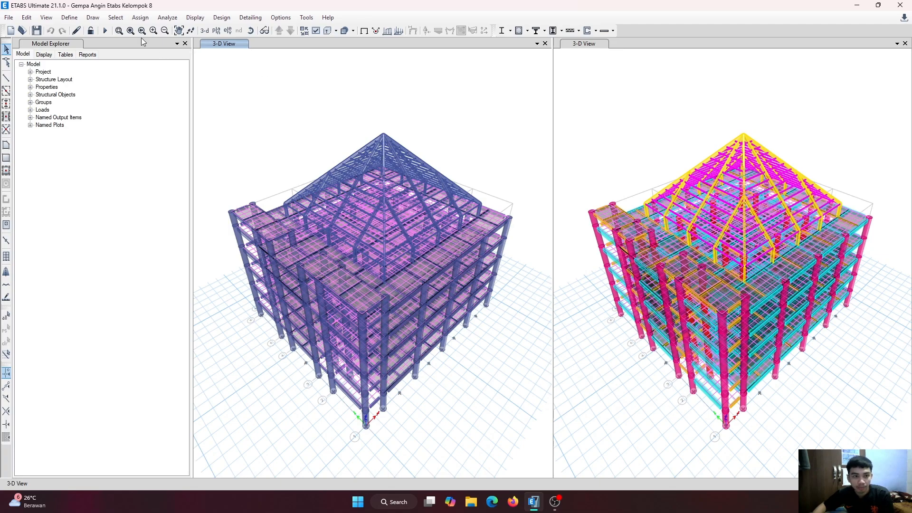
Step: Save the model over the existing "Gempa Angin Etabs Kelompok 8" file and run the structural analysis
{"action": "left_click", "coordinate": [104, 31]}
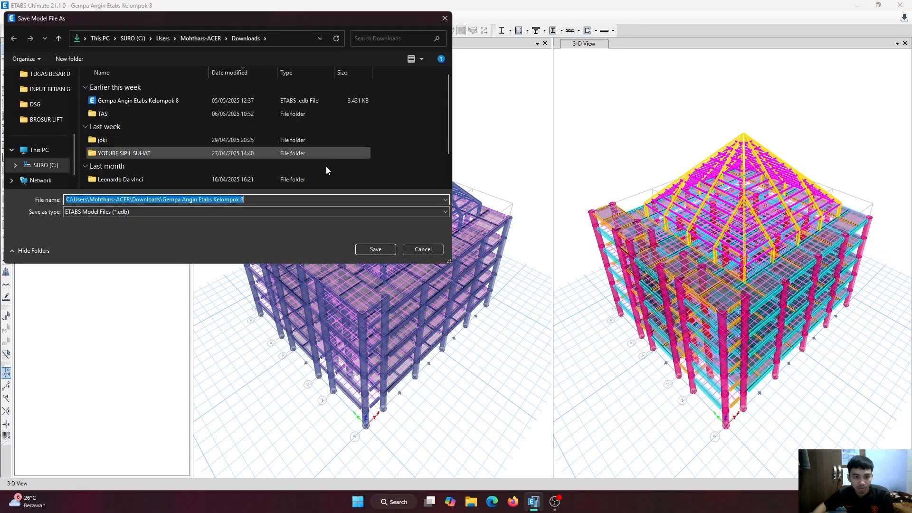
{"action": "left_click", "coordinate": [365, 251]}
{"action": "left_click", "coordinate": [478, 250]}
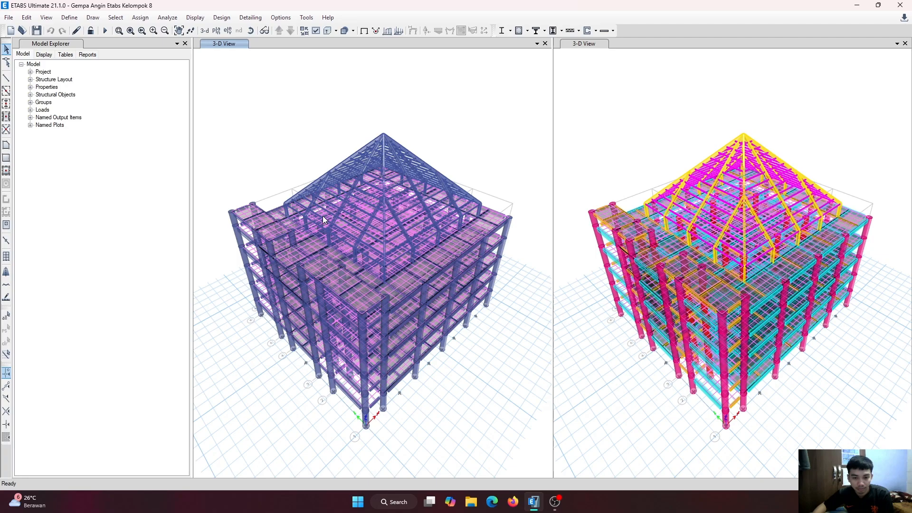
{"action": "key", "text": "F5"}
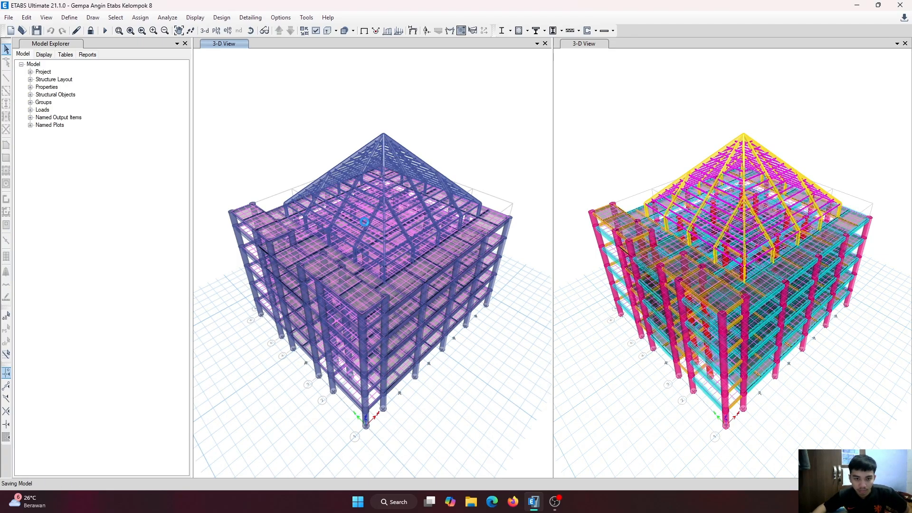
{"action": "key", "text": "F5"}
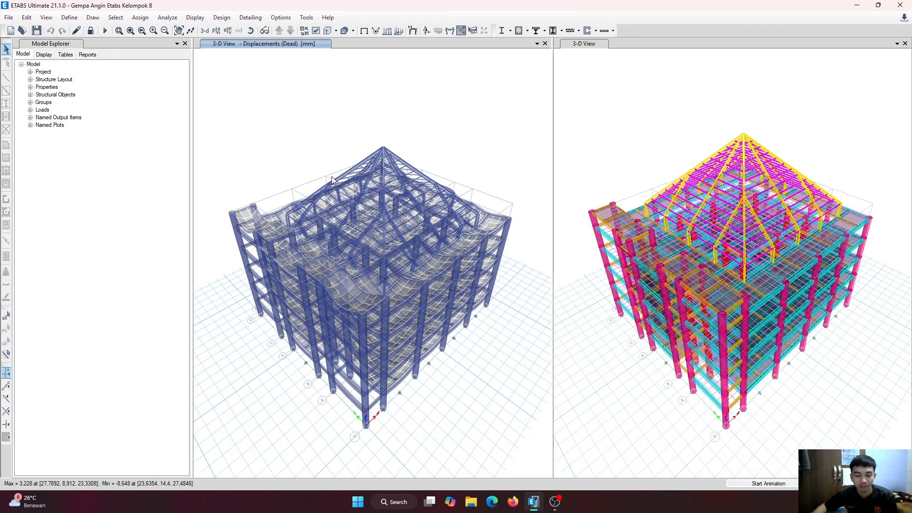
{"action": "right_click", "coordinate": [336, 192]}
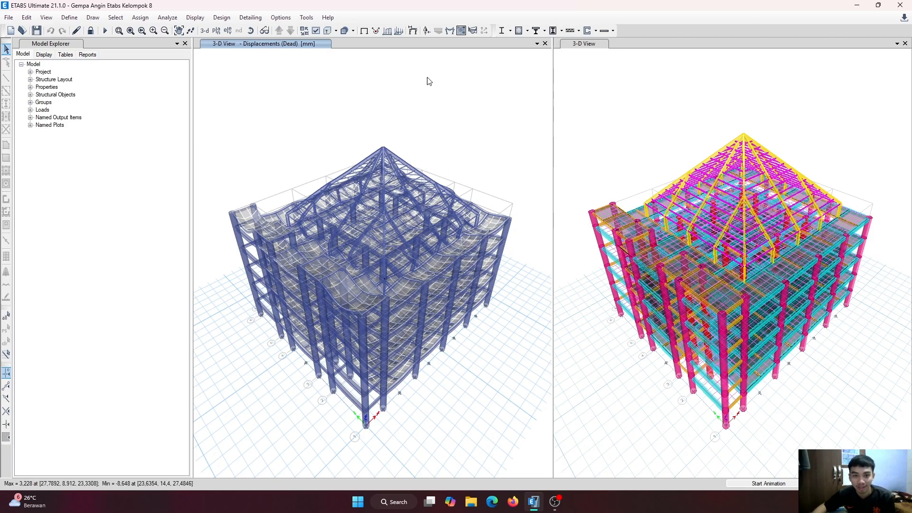
Step: Review the Omega0, Rho and Sds settings in the concrete frame design preferences and accept them
{"action": "left_click", "coordinate": [527, 31]}
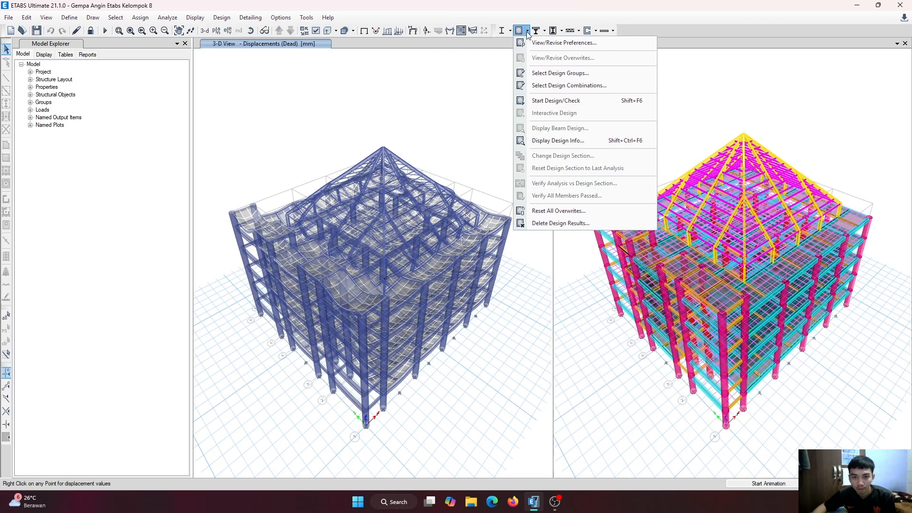
{"action": "left_click", "coordinate": [508, 36]}
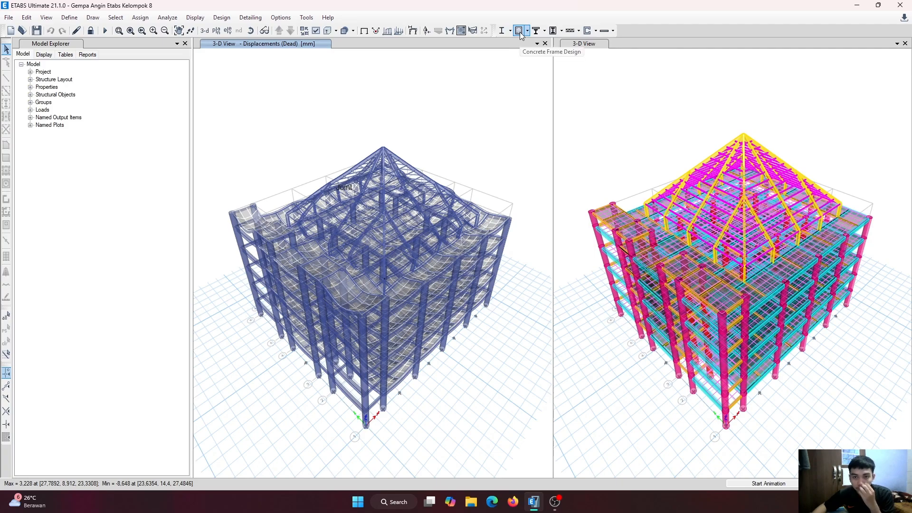
{"action": "left_click", "coordinate": [527, 32]}
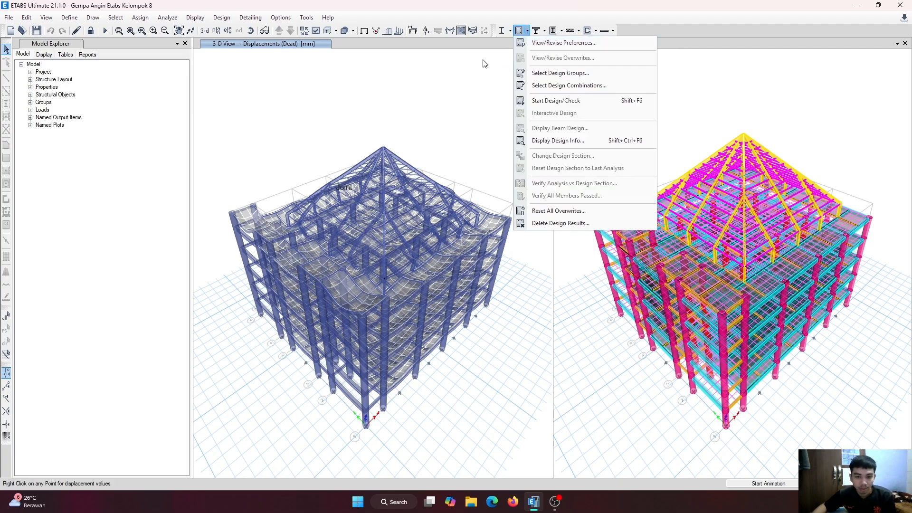
{"action": "left_click", "coordinate": [535, 43]}
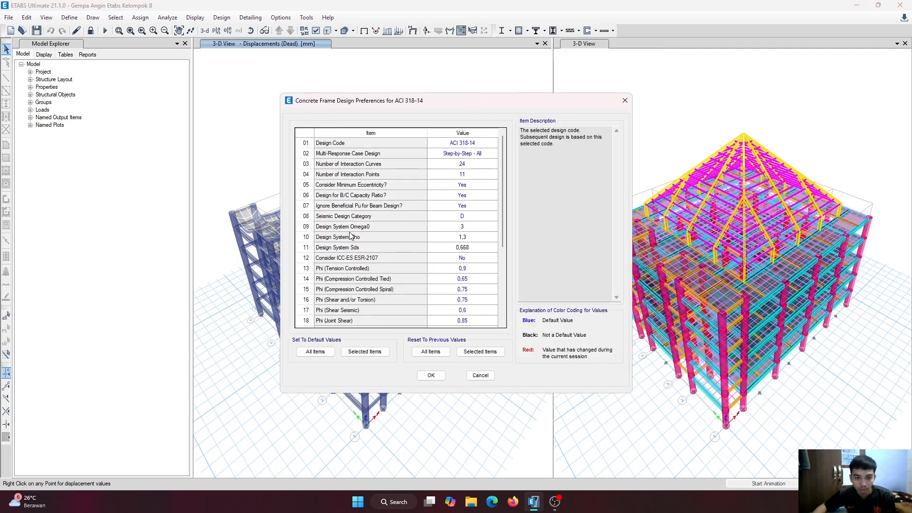
{"action": "left_click", "coordinate": [390, 228]}
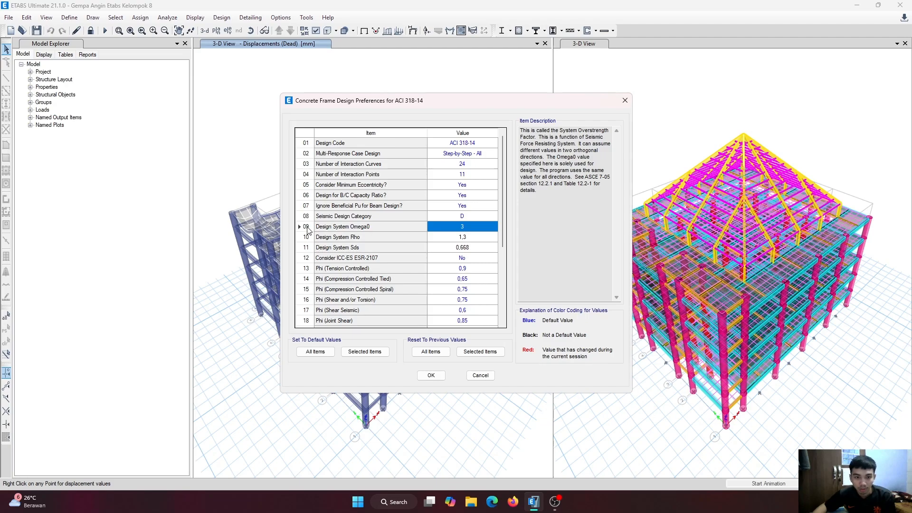
{"action": "left_click", "coordinate": [435, 249]}
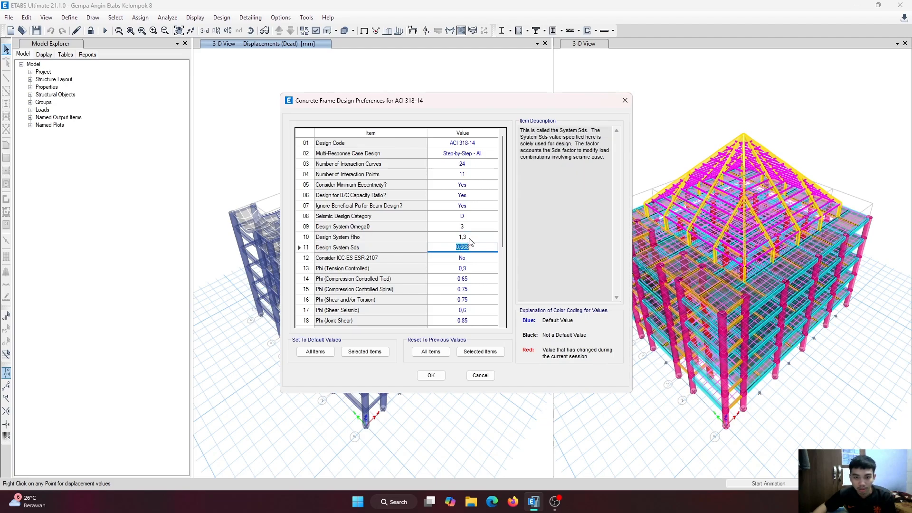
{"action": "left_click", "coordinate": [469, 237]}
{"action": "left_click", "coordinate": [467, 227]}
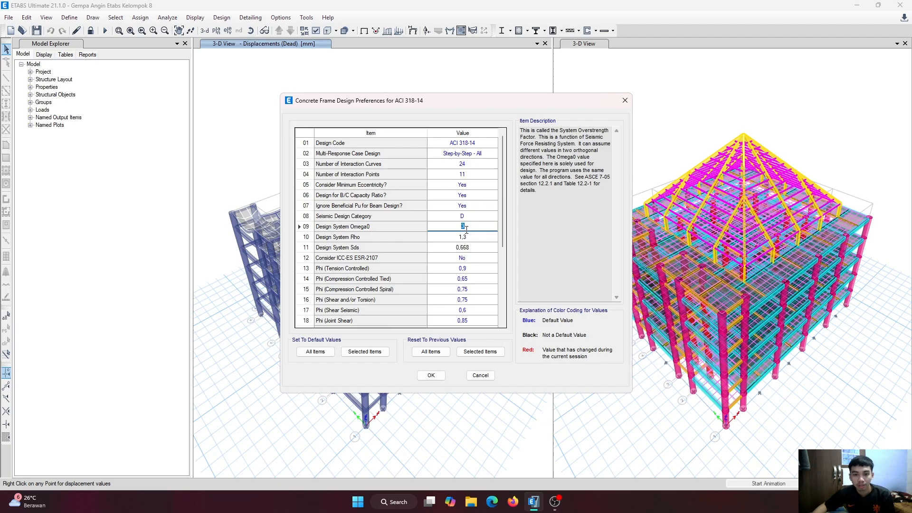
{"action": "left_click", "coordinate": [472, 238]}
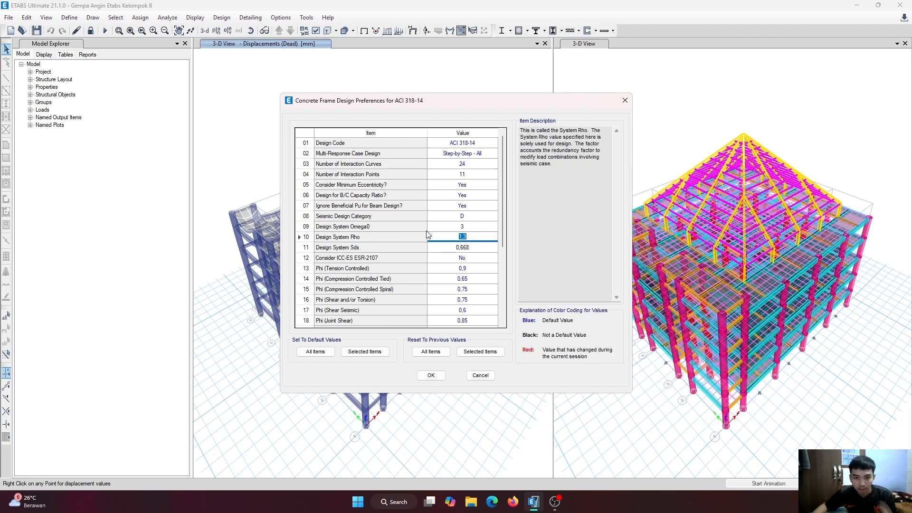
{"action": "left_click", "coordinate": [471, 225]}
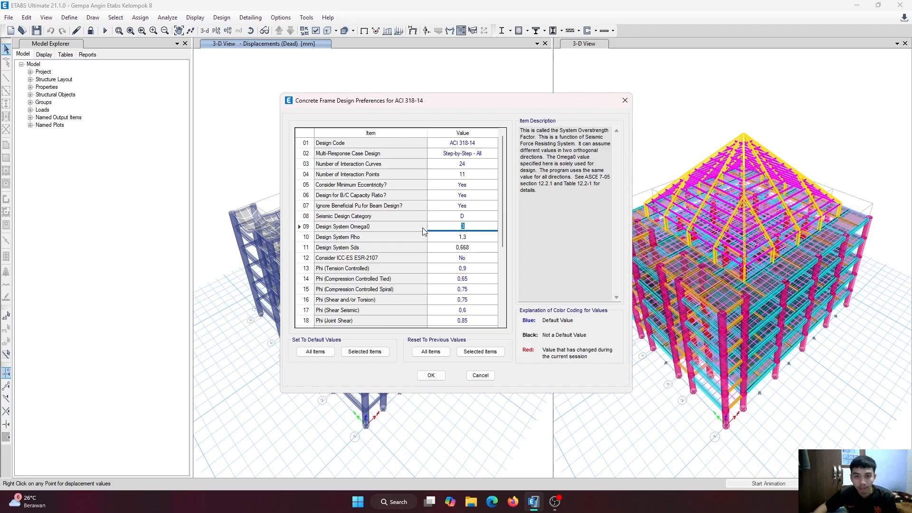
{"action": "left_click", "coordinate": [459, 237]}
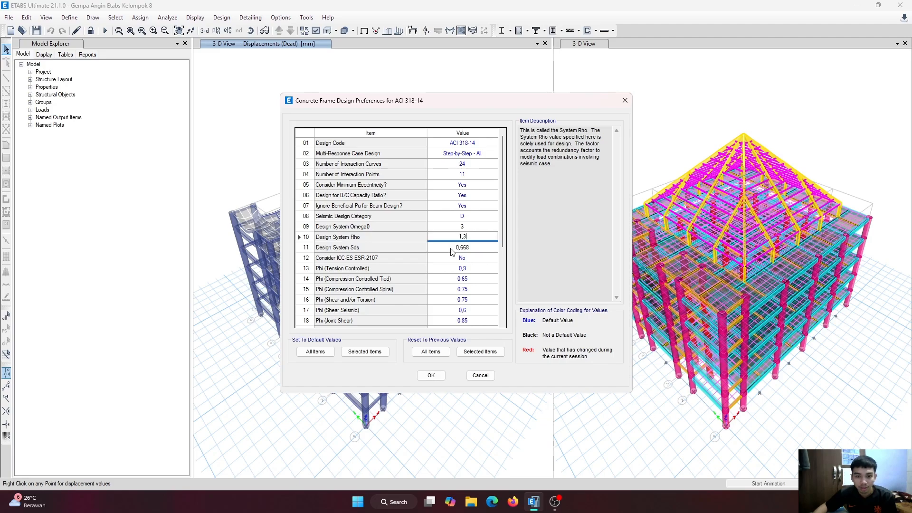
{"action": "left_click", "coordinate": [454, 247]}
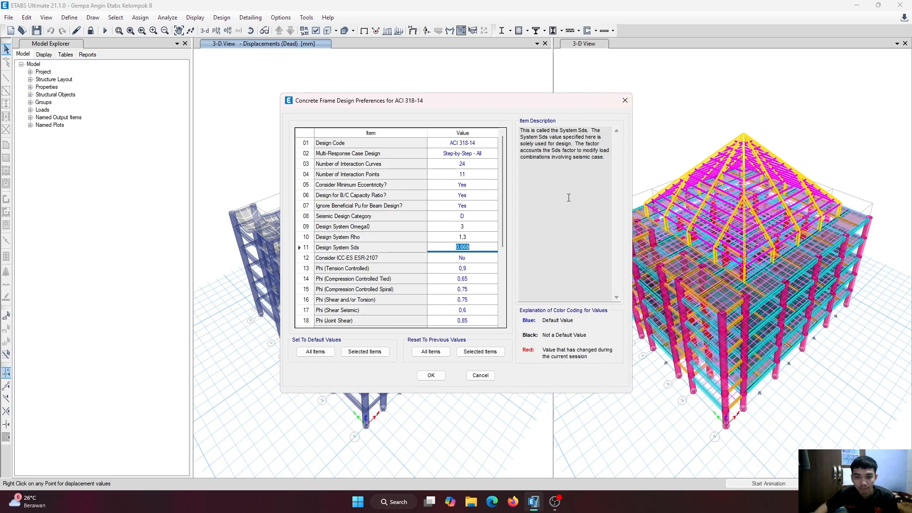
{"action": "left_click", "coordinate": [432, 377]}
{"action": "key", "text": "Return"}
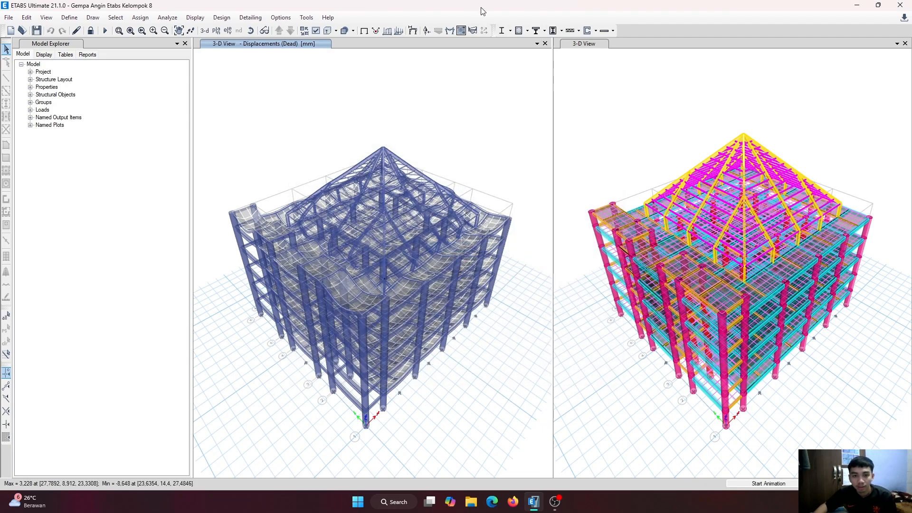
Step: Run the concrete frame design check and inspect the longitudinal reinforcing results from a low side angle
{"action": "left_click", "coordinate": [527, 31]}
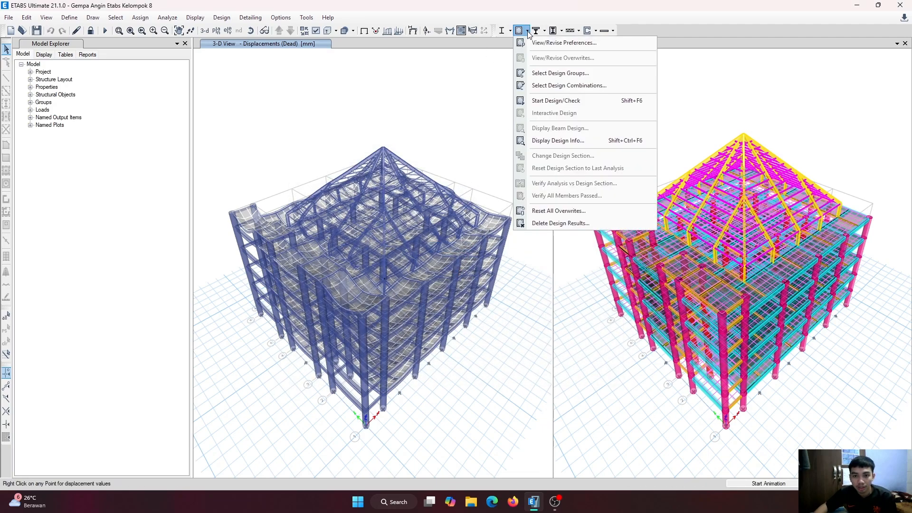
{"action": "left_click", "coordinate": [566, 102]}
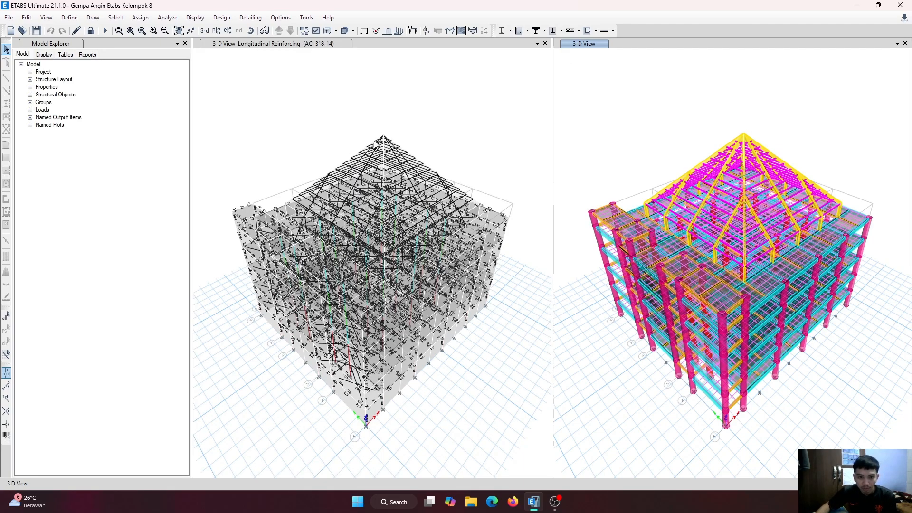
{"action": "scroll", "coordinate": [378, 145], "scroll_direction": "down", "scroll_amount": 2}
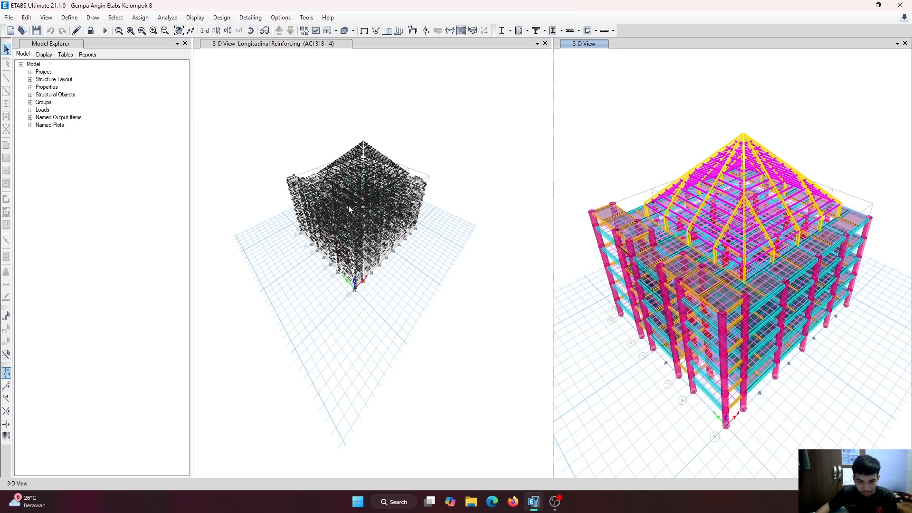
{"action": "scroll", "coordinate": [352, 206], "scroll_direction": "down", "scroll_amount": 2}
{"action": "scroll", "coordinate": [360, 196], "scroll_direction": "down", "scroll_amount": 1}
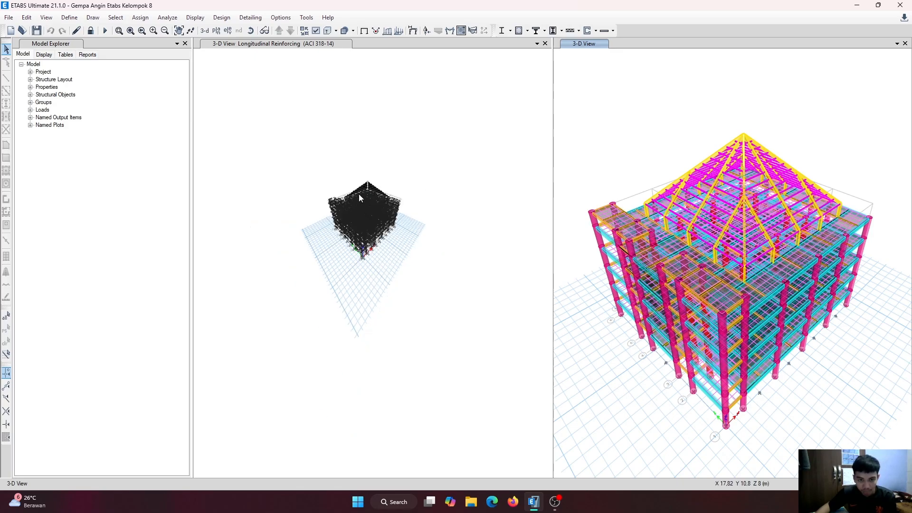
{"action": "scroll", "coordinate": [360, 199], "scroll_direction": "up", "scroll_amount": 1}
{"action": "scroll", "coordinate": [368, 218], "scroll_direction": "up", "scroll_amount": 1}
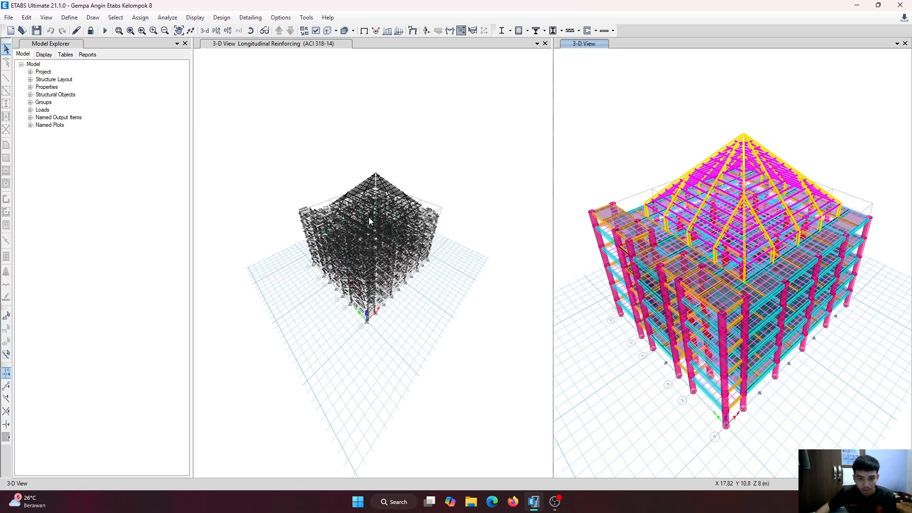
{"action": "middle_click_drag", "start_coordinate": [416, 241], "coordinate": [375, 168], "text": "shift"}
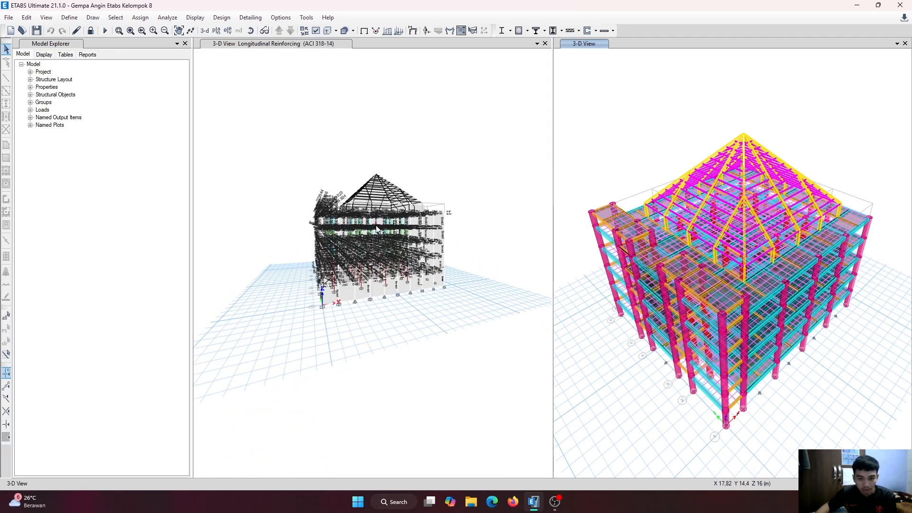
Step: Select the Null Areas, Openings, Strips Layer A and Strips Layer B object types and hide them in the longitudinal reinforcing view
{"action": "left_click", "coordinate": [115, 18]}
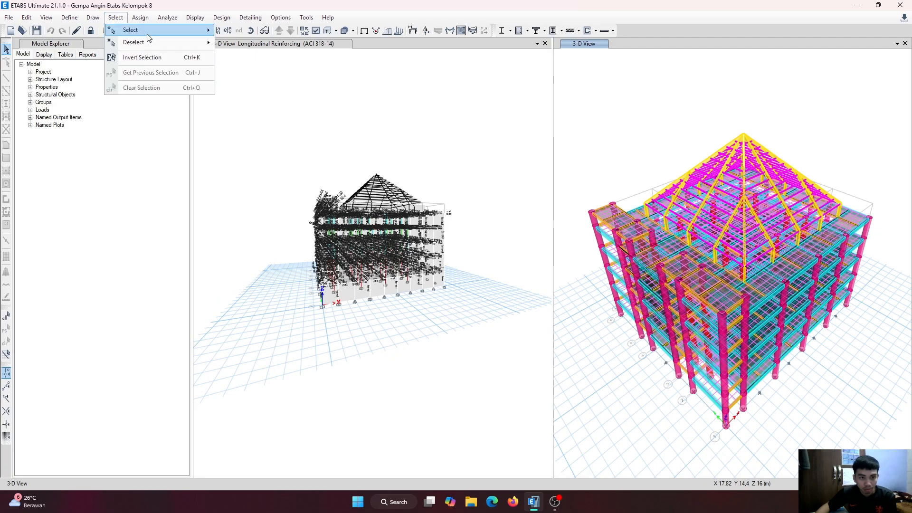
{"action": "mouse_move", "coordinate": [143, 30]}
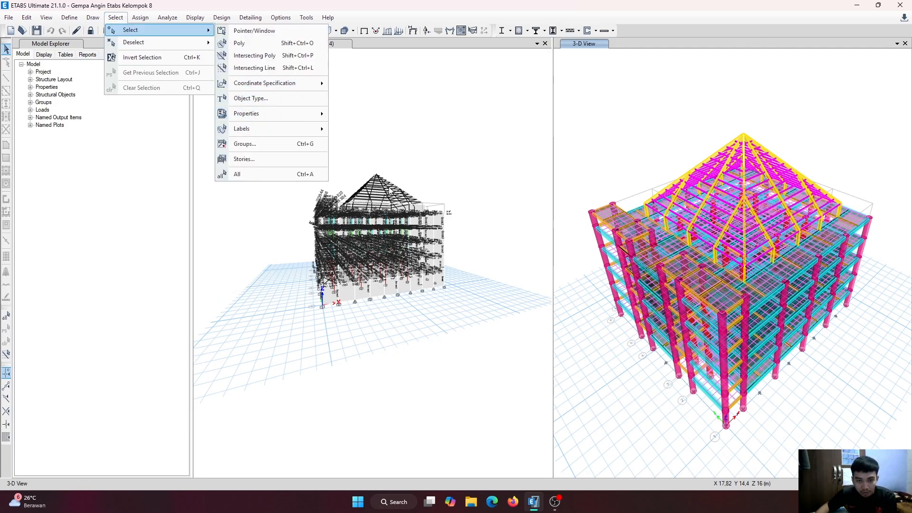
{"action": "left_click", "coordinate": [245, 99]}
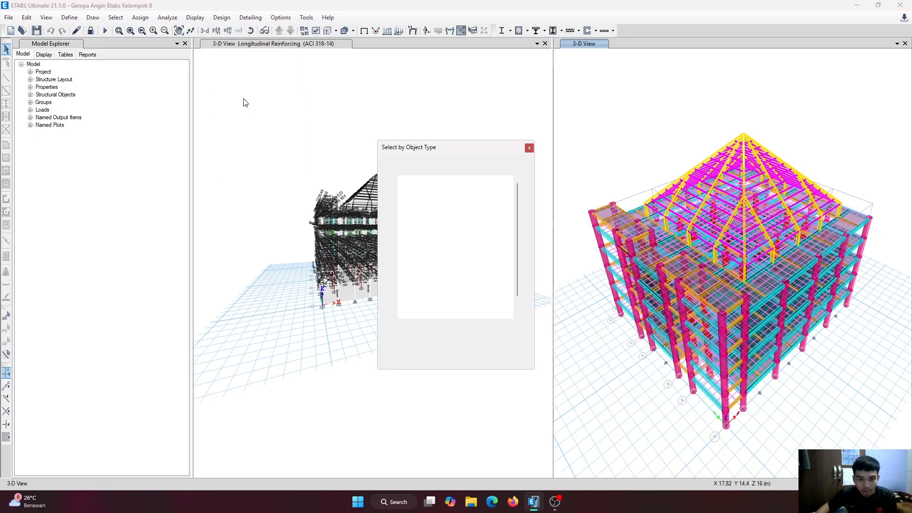
{"action": "left_click_drag", "start_coordinate": [429, 248], "coordinate": [428, 255]}
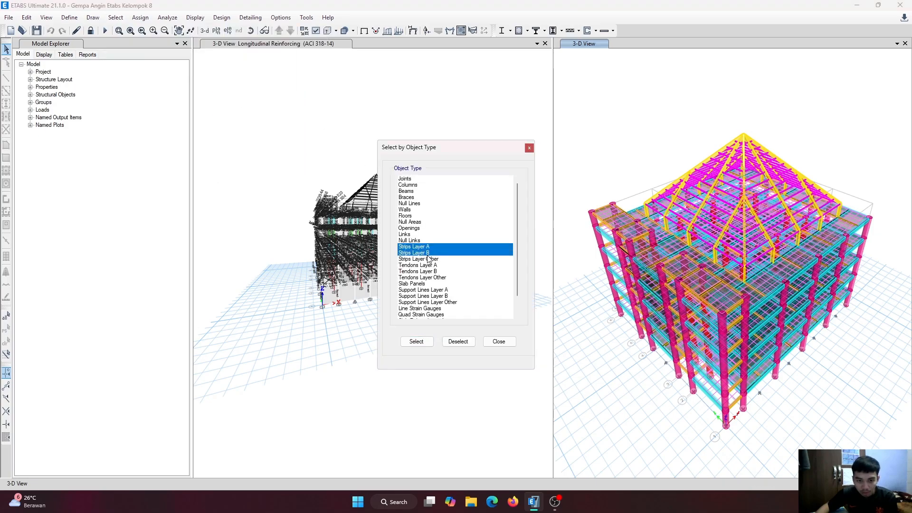
{"action": "left_click_drag", "start_coordinate": [410, 222], "coordinate": [420, 231], "text": "ctrl"}
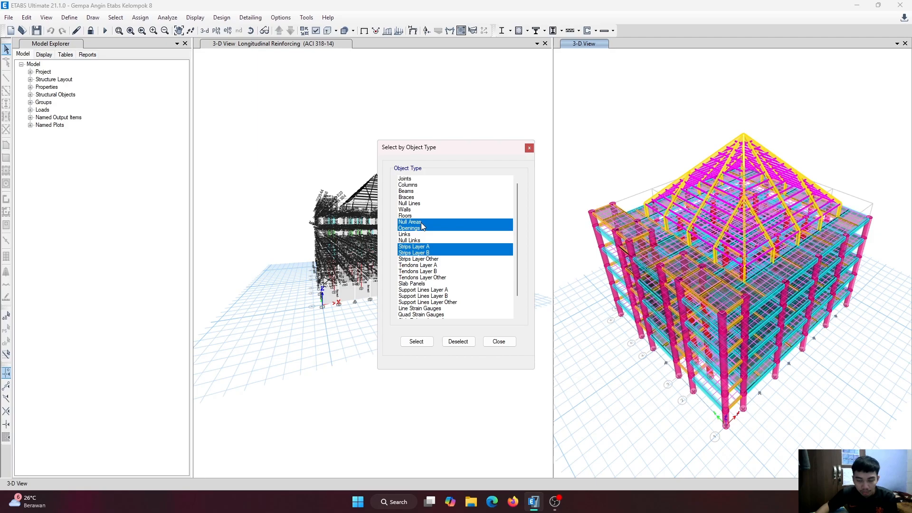
{"action": "left_click", "coordinate": [416, 341]}
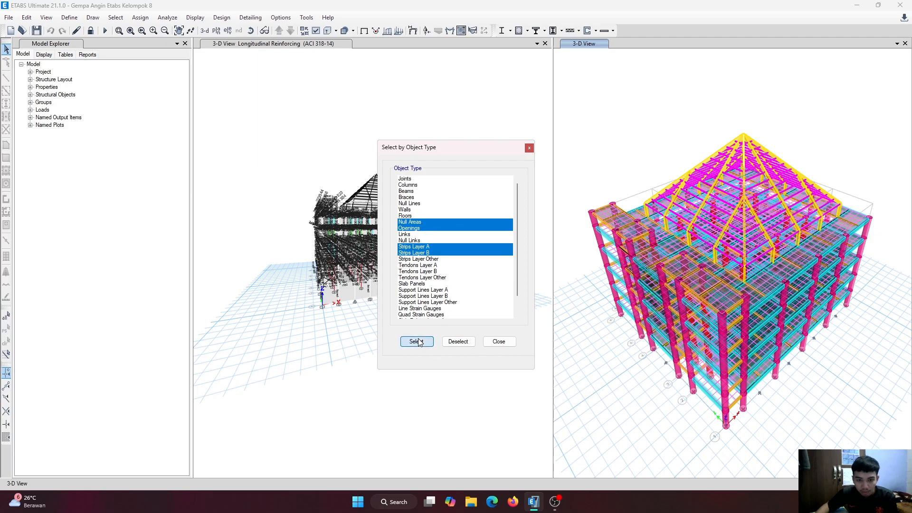
{"action": "left_click", "coordinate": [291, 110]}
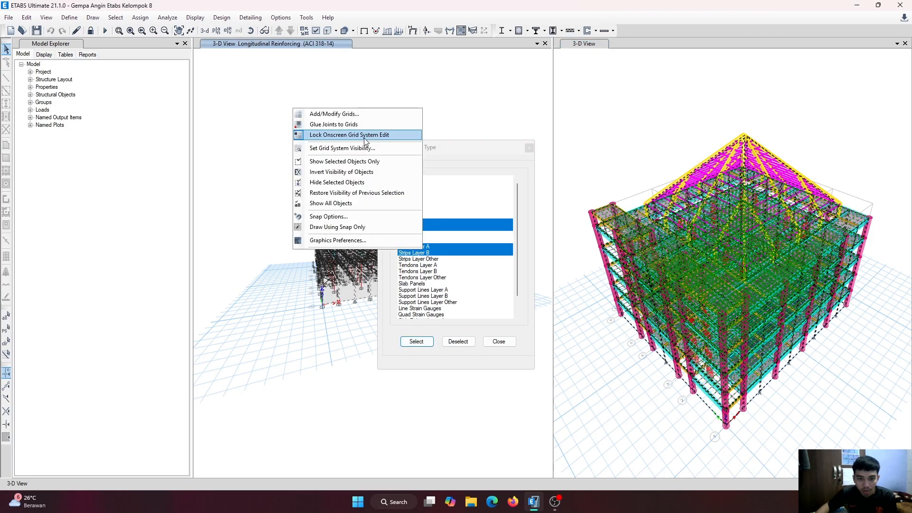
{"action": "left_click", "coordinate": [338, 182]}
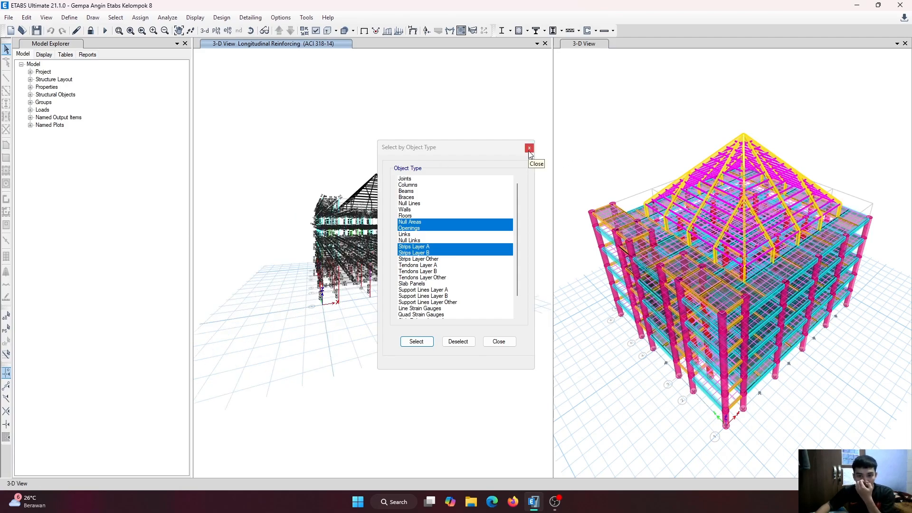
{"action": "left_click", "coordinate": [529, 148]}
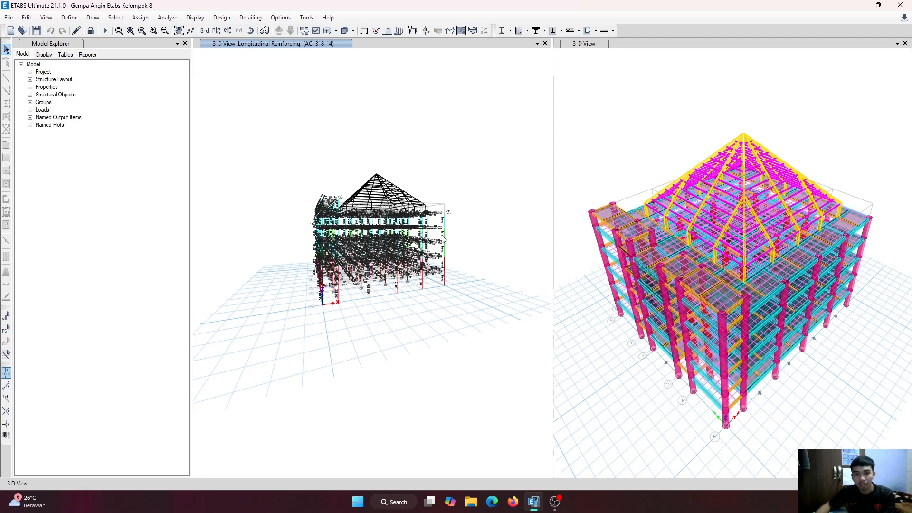
Step: Examine the longitudinal reinforcing values on the corner column and adjoining beams of the lower storeys
{"action": "mouse_move", "coordinate": [442, 243]}
{"action": "scroll", "coordinate": [449, 274], "scroll_direction": "up", "scroll_amount": 5}
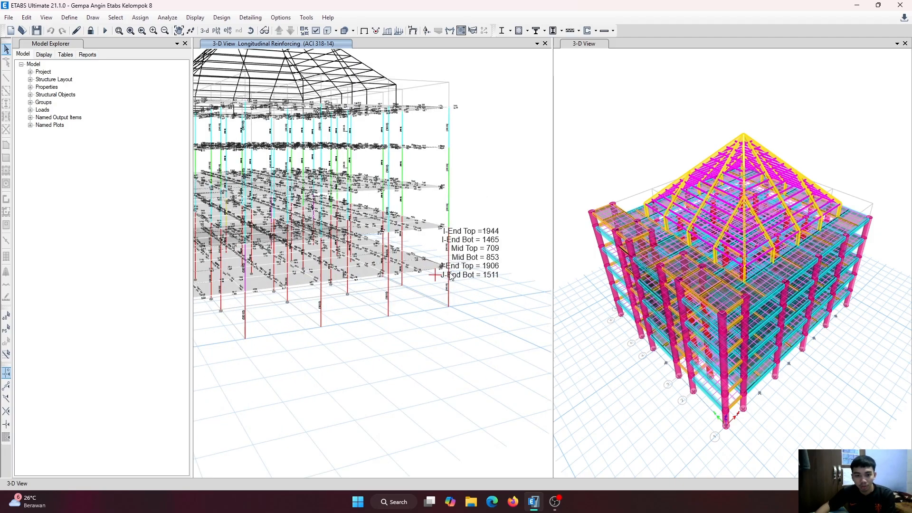
{"action": "scroll", "coordinate": [450, 277], "scroll_direction": "up", "scroll_amount": 3}
{"action": "scroll", "coordinate": [420, 238], "scroll_direction": "down", "scroll_amount": 3}
{"action": "mouse_move", "coordinate": [437, 223]}
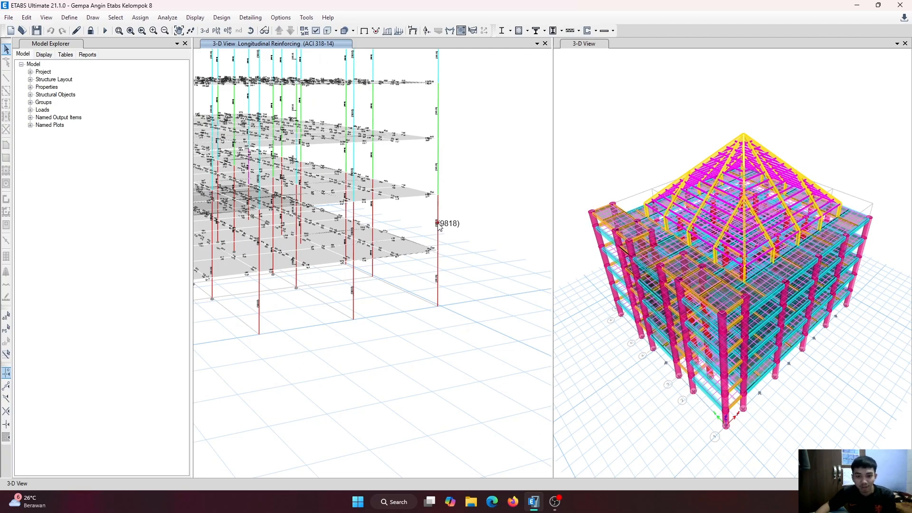
{"action": "scroll", "coordinate": [456, 211], "scroll_direction": "down", "scroll_amount": 2}
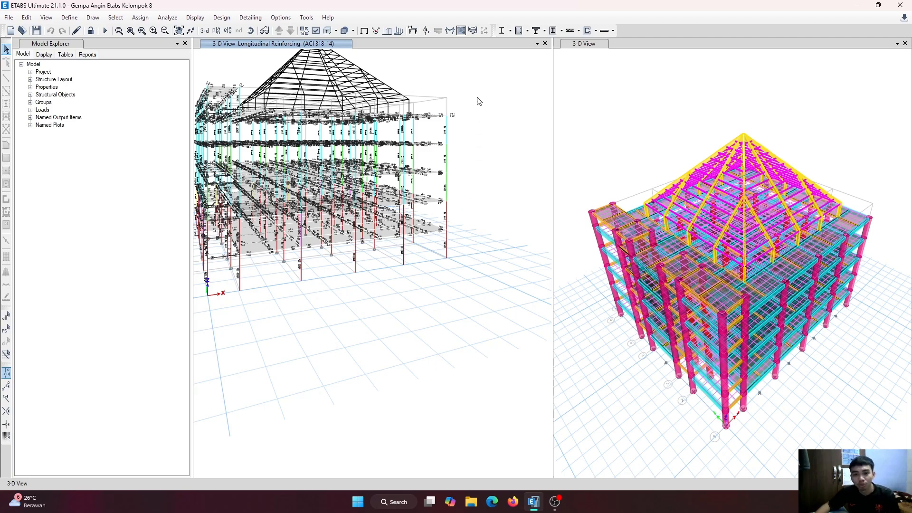
Step: Display the Total Rebar Percentage design output in the concrete frame results view
{"action": "left_click", "coordinate": [528, 31]}
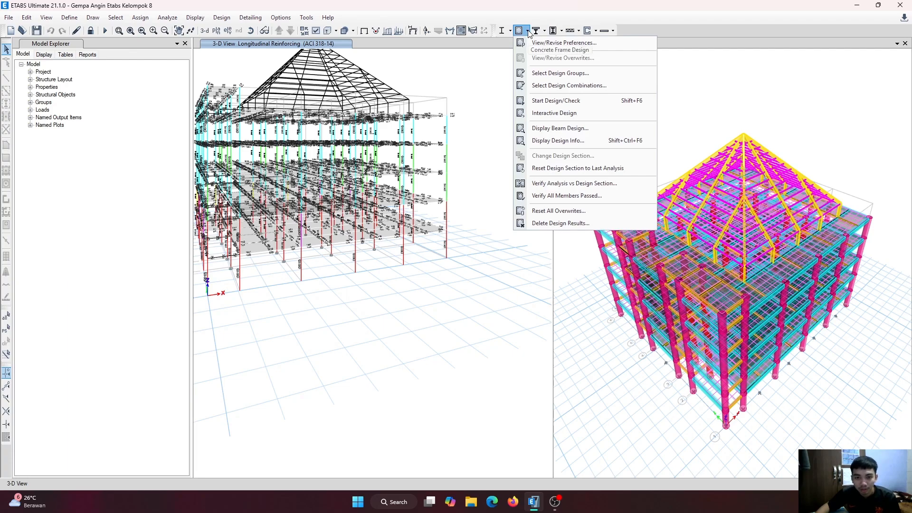
{"action": "left_click", "coordinate": [527, 32]}
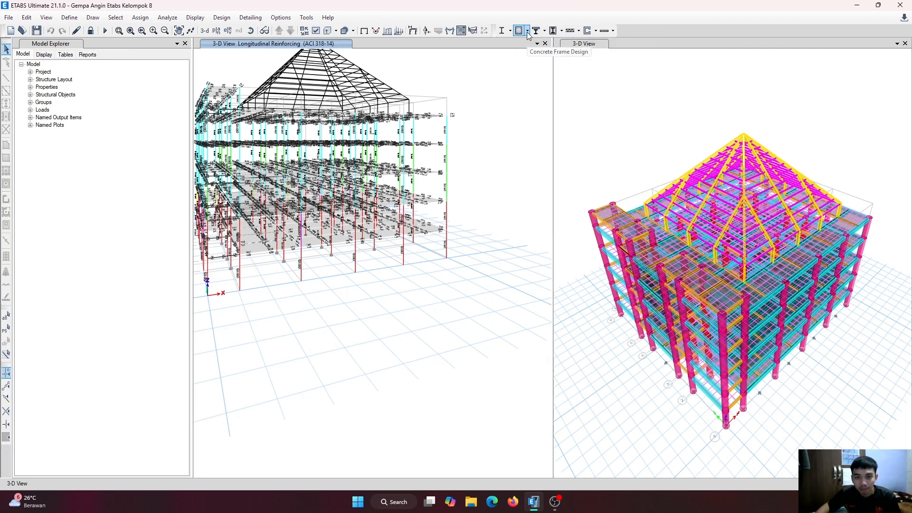
{"action": "left_click", "coordinate": [527, 31]}
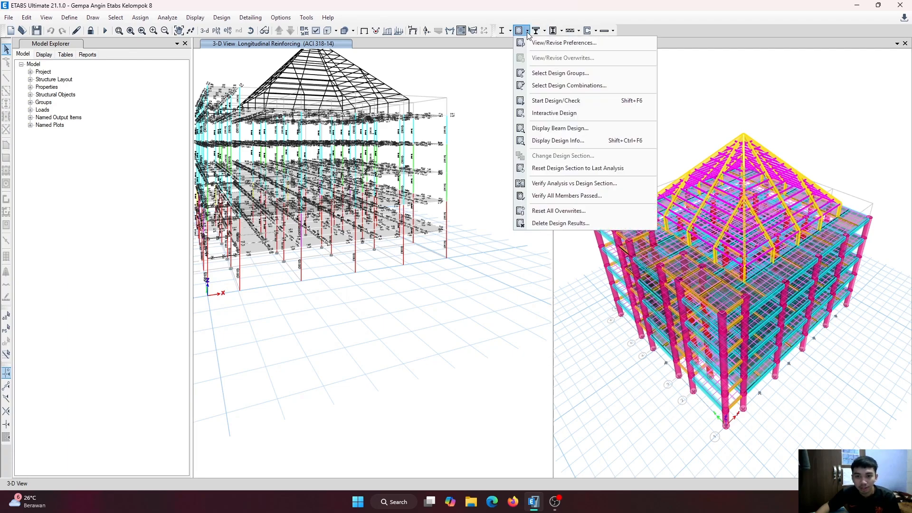
{"action": "left_click", "coordinate": [558, 141]}
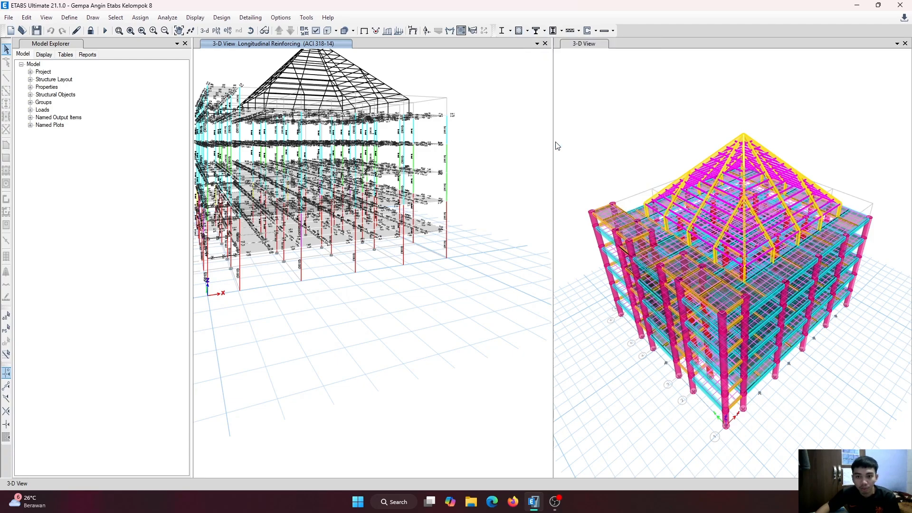
{"action": "left_click_drag", "start_coordinate": [494, 220], "coordinate": [525, 105]}
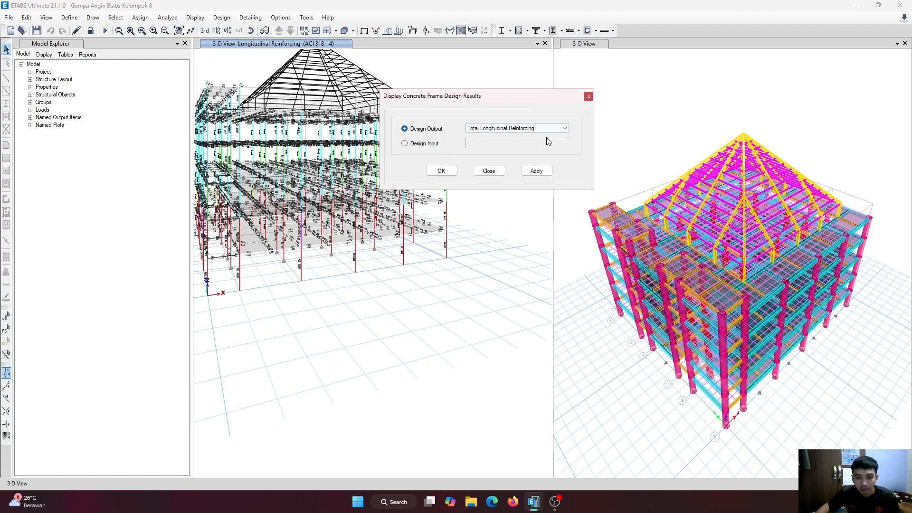
{"action": "left_click", "coordinate": [520, 129]}
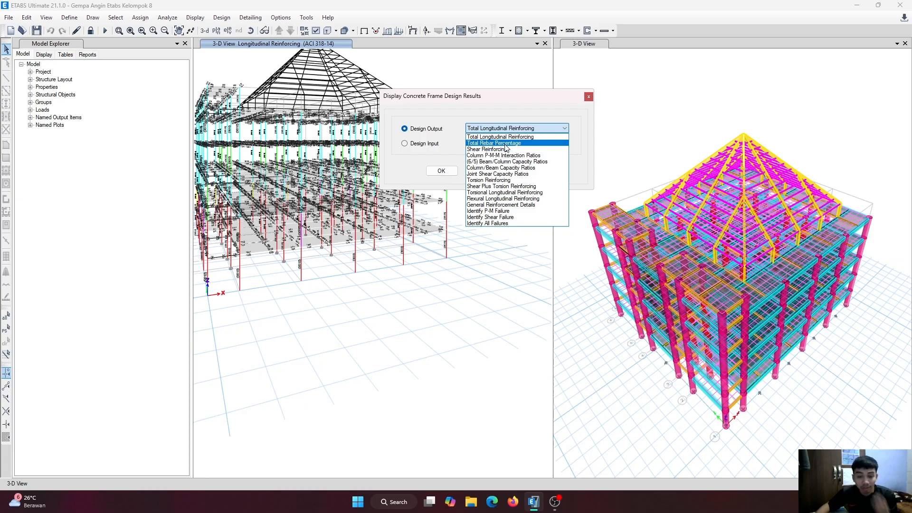
{"action": "left_click", "coordinate": [505, 145]}
{"action": "left_click", "coordinate": [441, 170]}
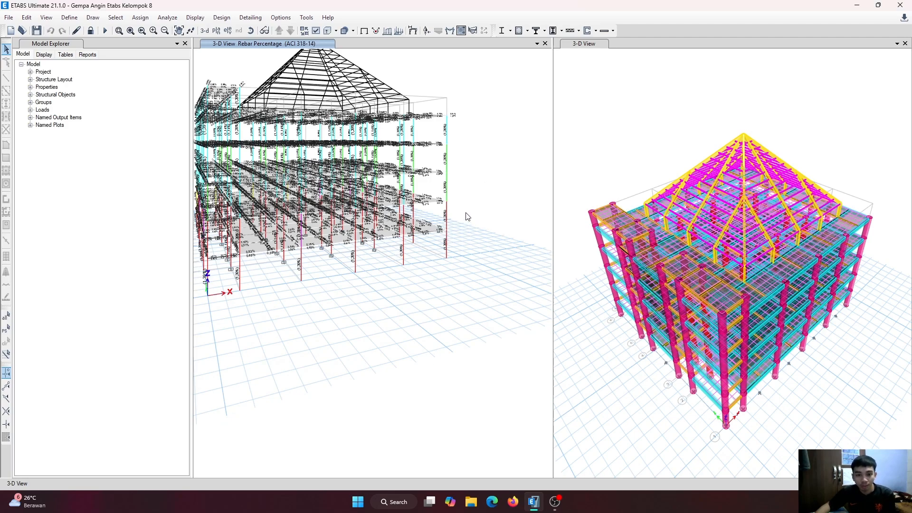
Step: Examine the rebar percentages of the corner column and nearby beams across the storeys
{"action": "scroll", "coordinate": [447, 244], "scroll_direction": "up", "scroll_amount": 3}
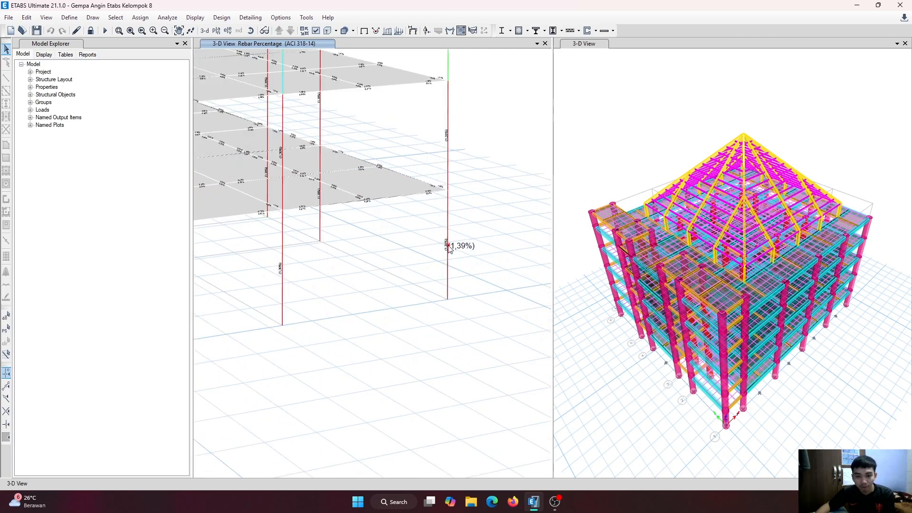
{"action": "scroll", "coordinate": [448, 244], "scroll_direction": "down", "scroll_amount": 3}
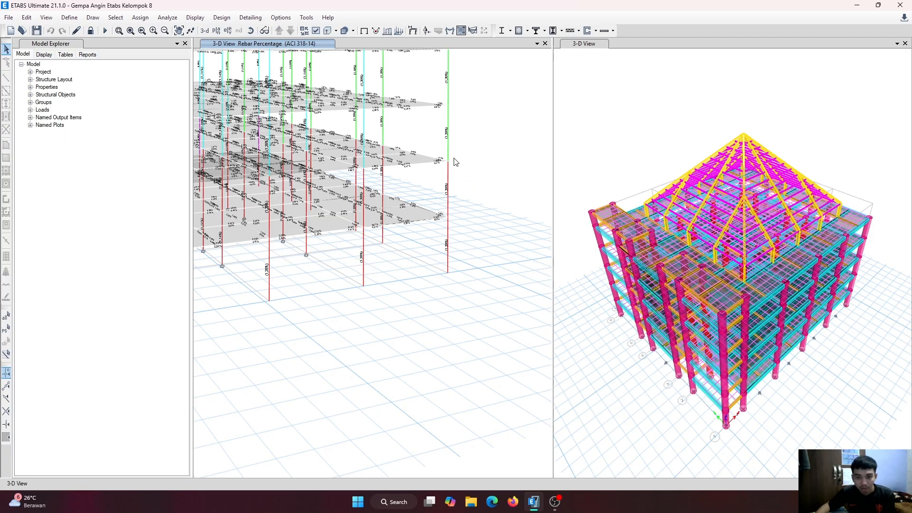
{"action": "scroll", "coordinate": [454, 132], "scroll_direction": "down", "scroll_amount": 2}
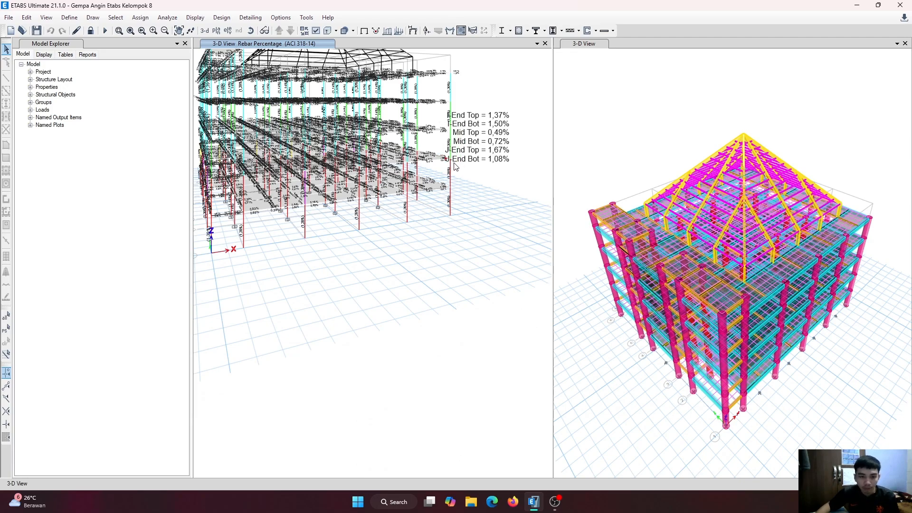
{"action": "scroll", "coordinate": [318, 158], "scroll_direction": "down", "scroll_amount": 2}
{"action": "scroll", "coordinate": [318, 158], "scroll_direction": "up", "scroll_amount": 2}
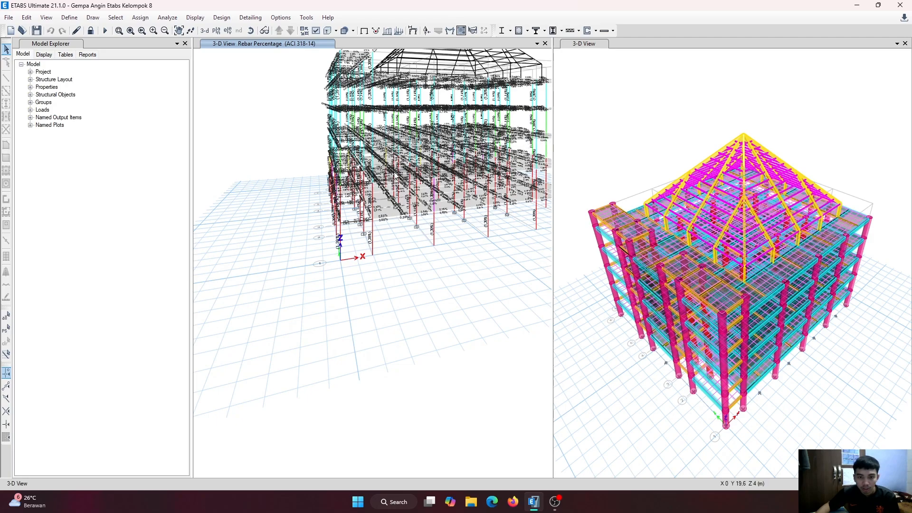
{"action": "scroll", "coordinate": [423, 154], "scroll_direction": "down", "scroll_amount": 2}
{"action": "scroll", "coordinate": [422, 153], "scroll_direction": "up", "scroll_amount": 2}
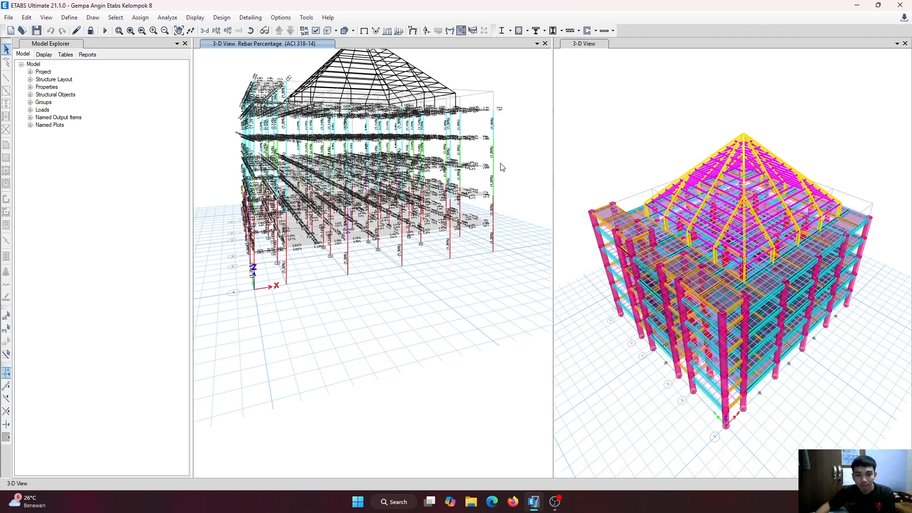
{"action": "mouse_move", "coordinate": [494, 212]}
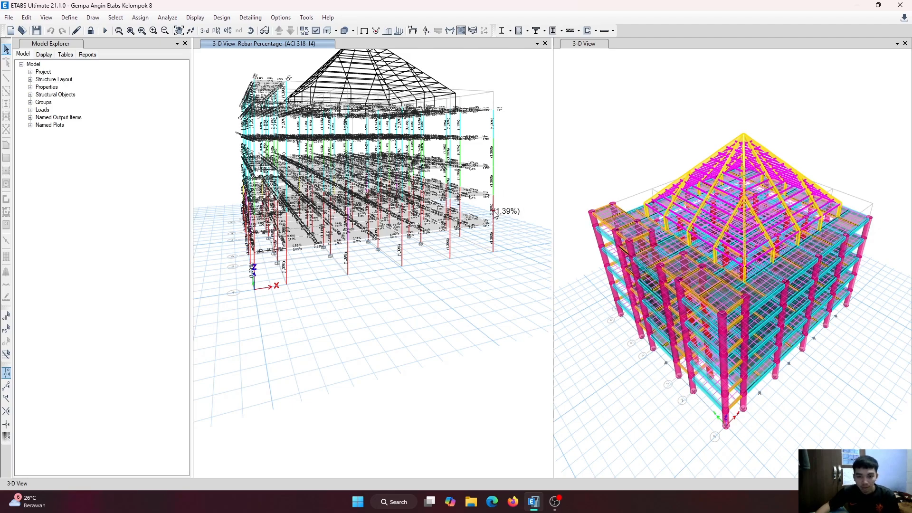
Step: Switch the concrete frame design output to Column P-M-M Interaction Ratios and accept it
{"action": "left_click", "coordinate": [527, 31]}
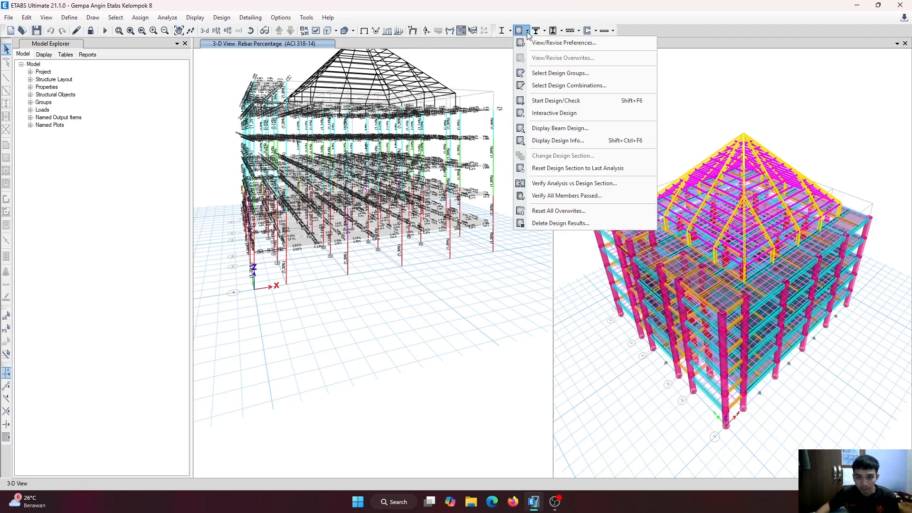
{"action": "left_click", "coordinate": [556, 141]}
{"action": "left_click", "coordinate": [531, 128]}
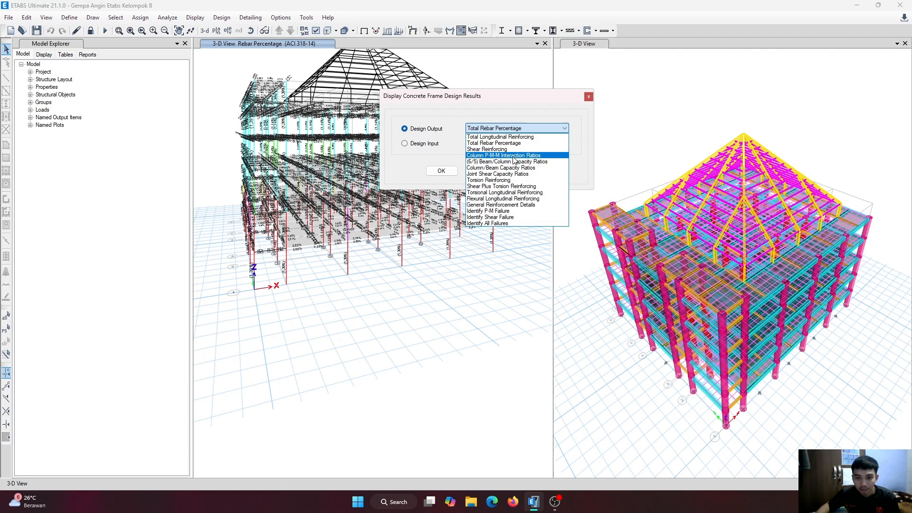
{"action": "left_click", "coordinate": [516, 158]}
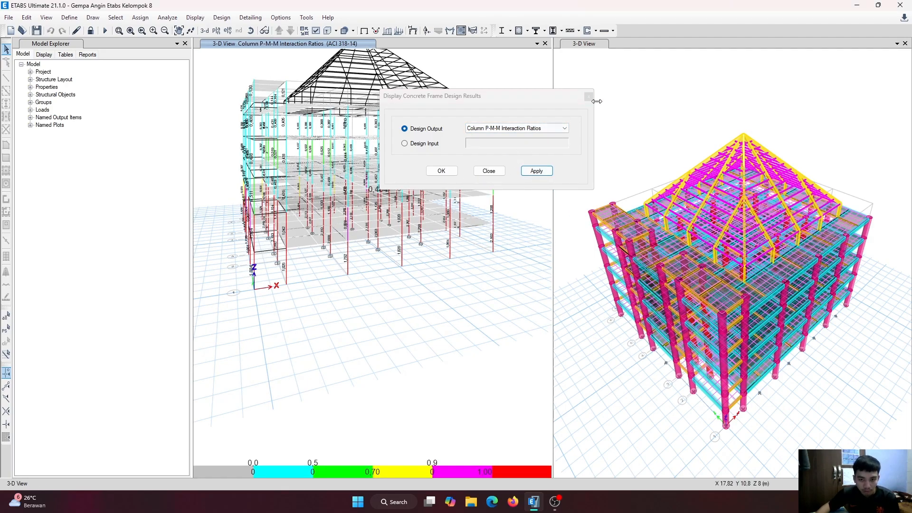
{"action": "left_click", "coordinate": [441, 171]}
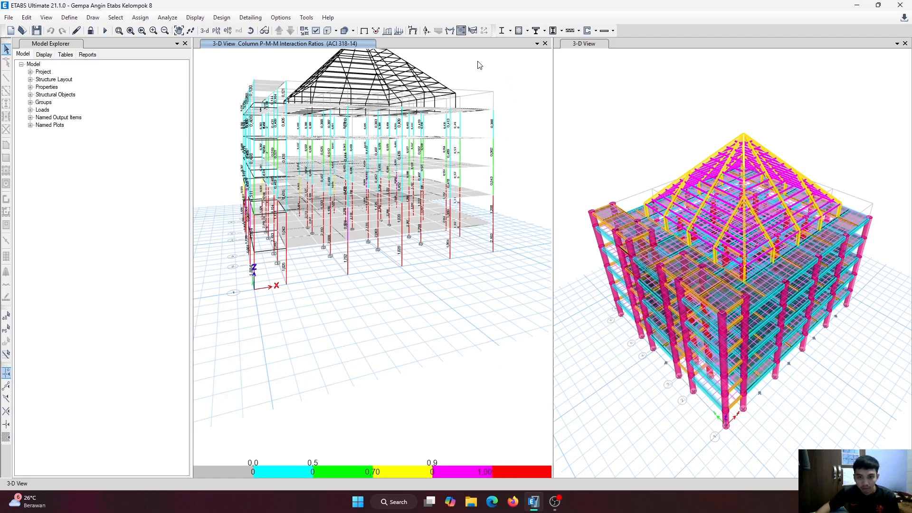
Step: Open the design information of the lowest corner column on Lantai 2 and look through its load combination capacity ratios
{"action": "scroll", "coordinate": [492, 238], "scroll_direction": "up", "scroll_amount": 2}
{"action": "scroll", "coordinate": [491, 239], "scroll_direction": "up", "scroll_amount": 1}
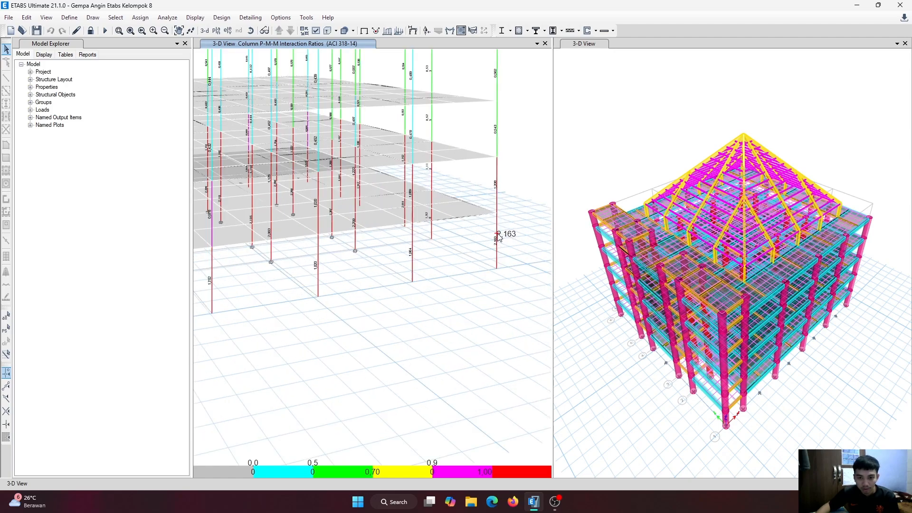
{"action": "right_click", "coordinate": [496, 239]}
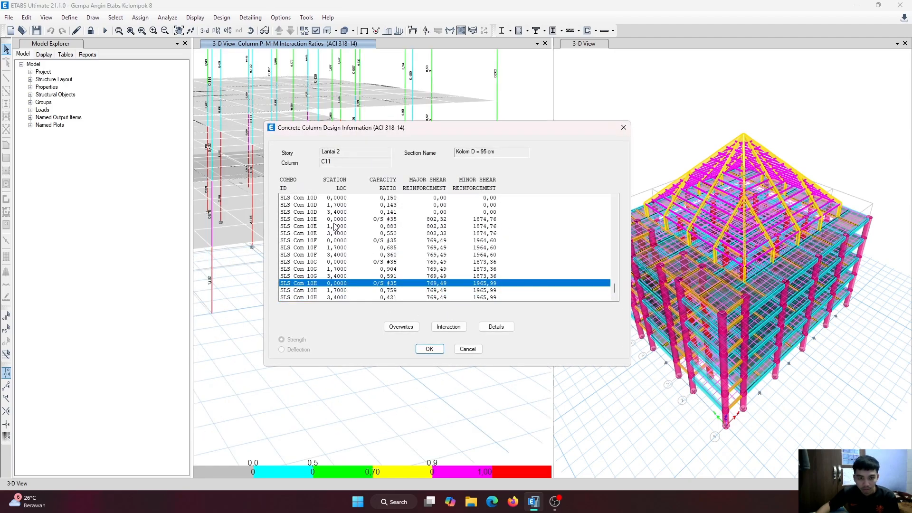
{"action": "scroll", "coordinate": [324, 228], "scroll_direction": "up", "scroll_amount": 14}
{"action": "scroll", "coordinate": [313, 252], "scroll_direction": "down", "scroll_amount": 15}
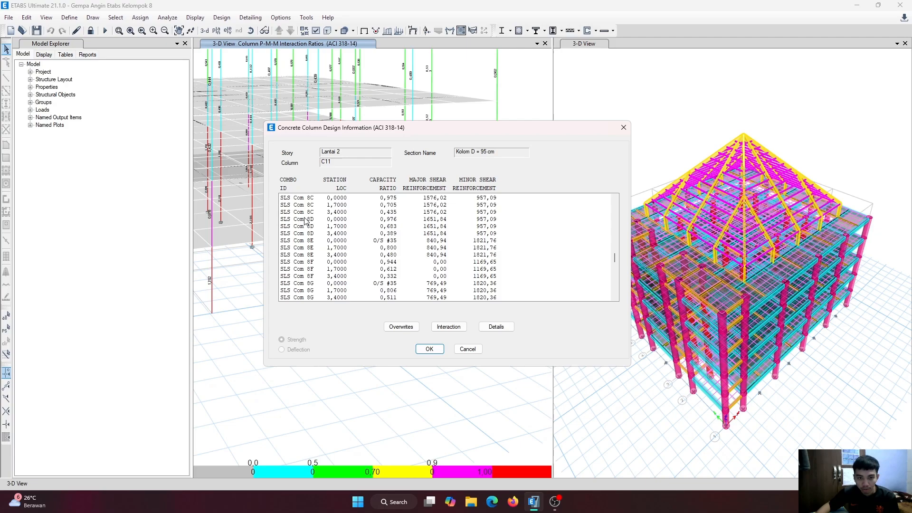
{"action": "left_click", "coordinate": [314, 283]}
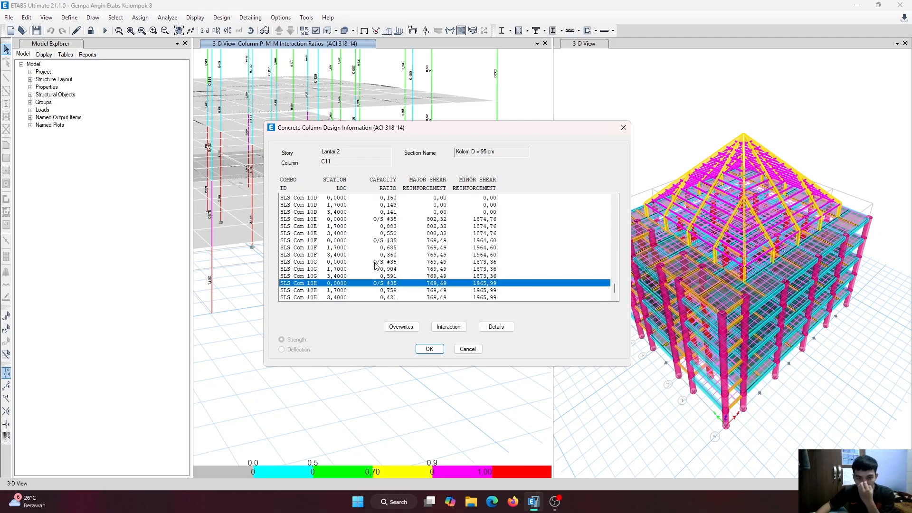
Step: Open the design details for combination SLS Com 10H at station 0 and review its flexural, shear and joint shear reports
{"action": "left_click", "coordinate": [510, 327]}
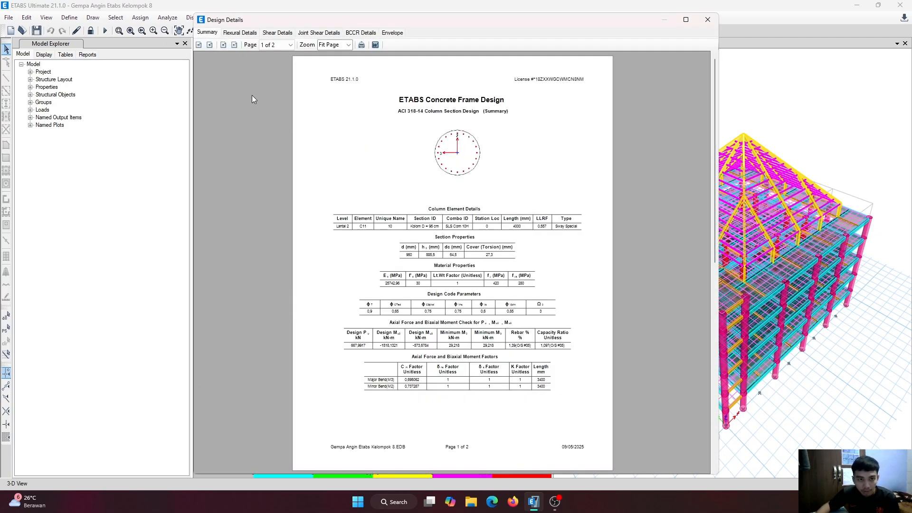
{"action": "left_click", "coordinate": [240, 33]}
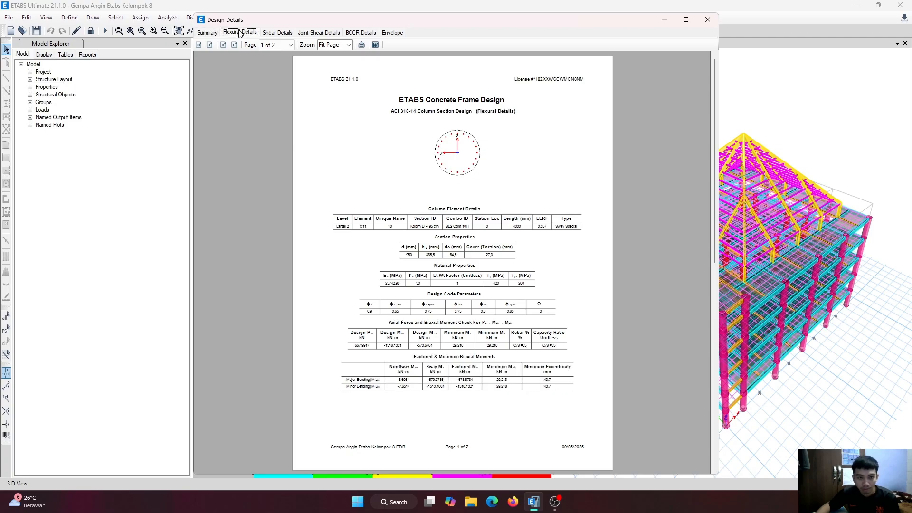
{"action": "left_click", "coordinate": [278, 33]}
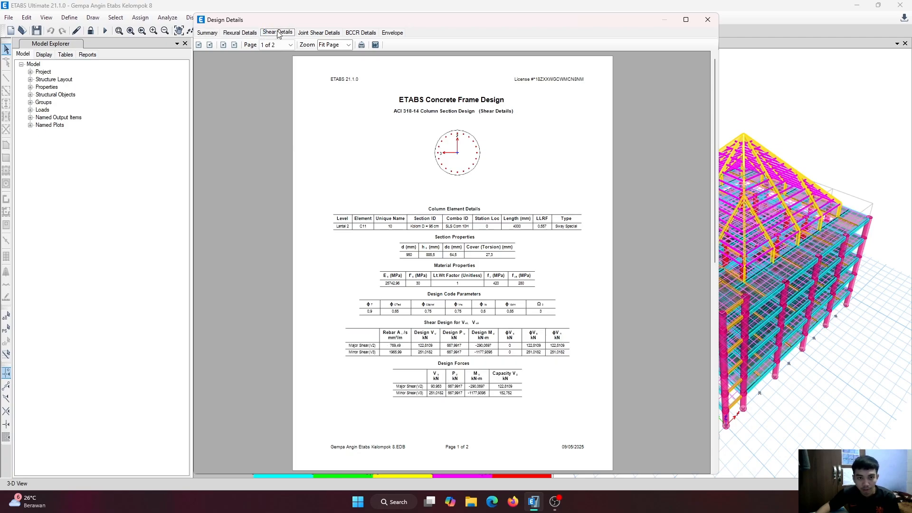
{"action": "left_click", "coordinate": [301, 33]}
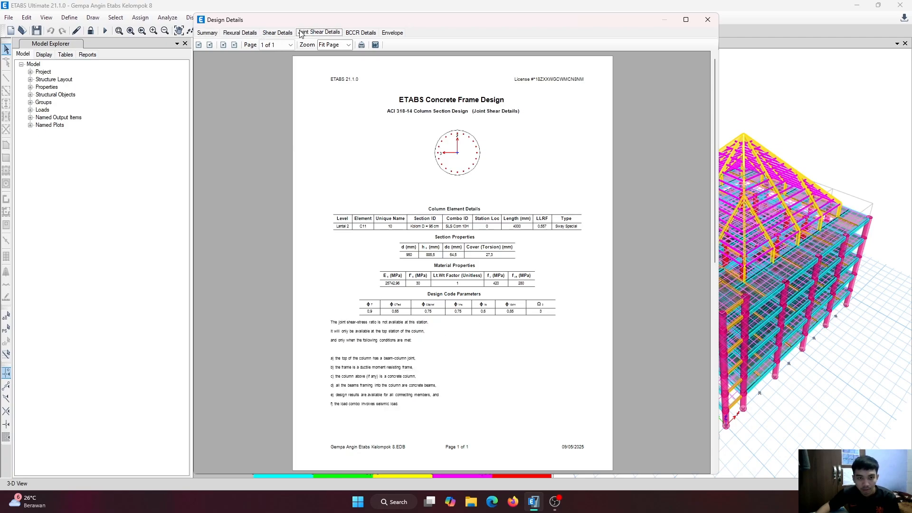
{"action": "left_click", "coordinate": [273, 33]}
{"action": "left_click", "coordinate": [239, 33]}
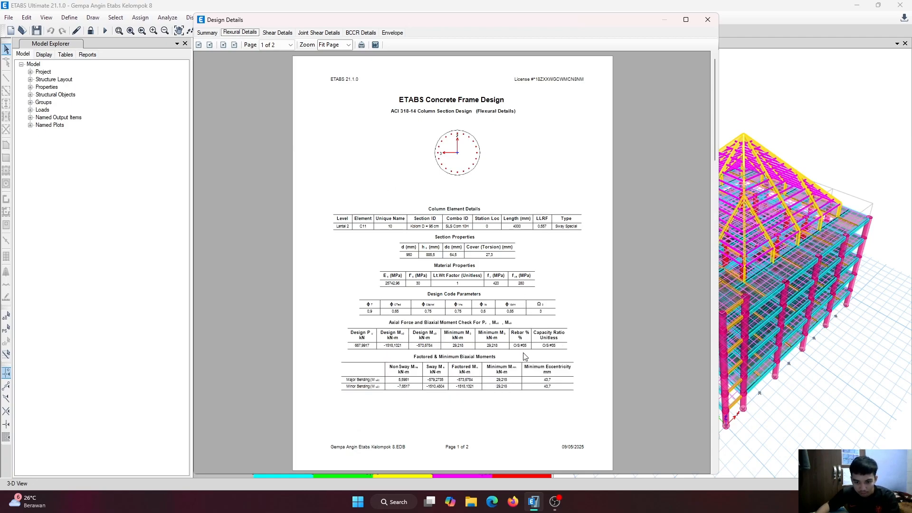
Step: Enlarge the flexural details report to 126% and examine the material properties, axial and biaxial moment check and notes on both pages
{"action": "scroll", "coordinate": [524, 353], "scroll_direction": "up", "scroll_amount": 4, "text": "ctrl"}
{"action": "scroll", "coordinate": [543, 341], "scroll_direction": "down", "scroll_amount": 1}
{"action": "scroll", "coordinate": [558, 353], "scroll_direction": "down", "scroll_amount": 1}
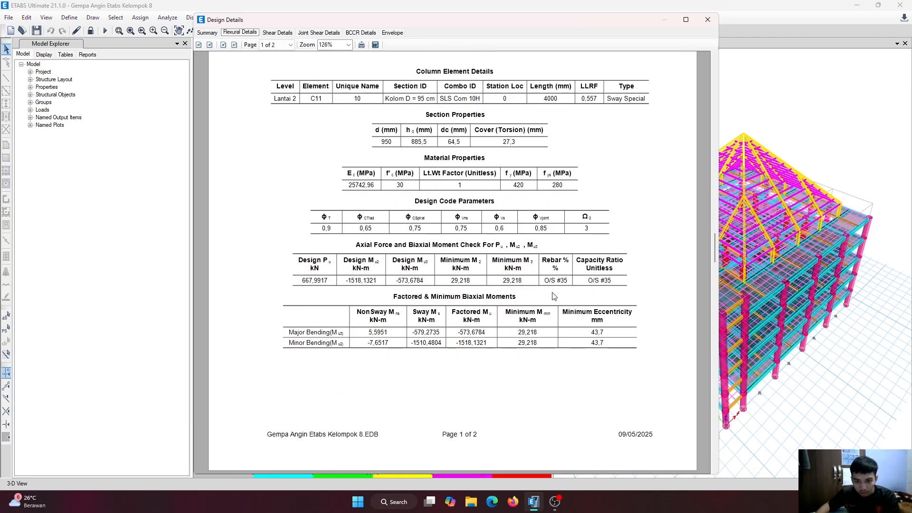
{"action": "scroll", "coordinate": [553, 297], "scroll_direction": "down", "scroll_amount": 2}
{"action": "scroll", "coordinate": [549, 264], "scroll_direction": "up", "scroll_amount": 5}
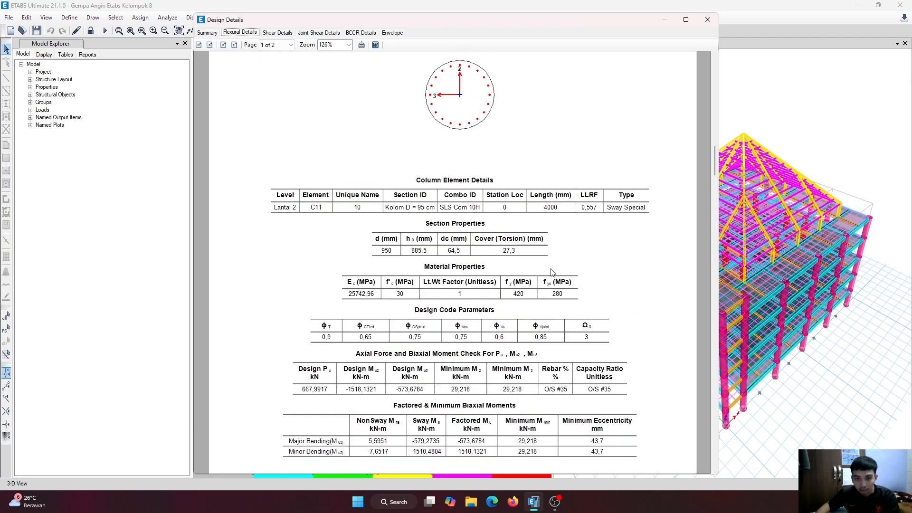
{"action": "scroll", "coordinate": [551, 273], "scroll_direction": "down", "scroll_amount": 6}
{"action": "scroll", "coordinate": [553, 277], "scroll_direction": "up", "scroll_amount": 2}
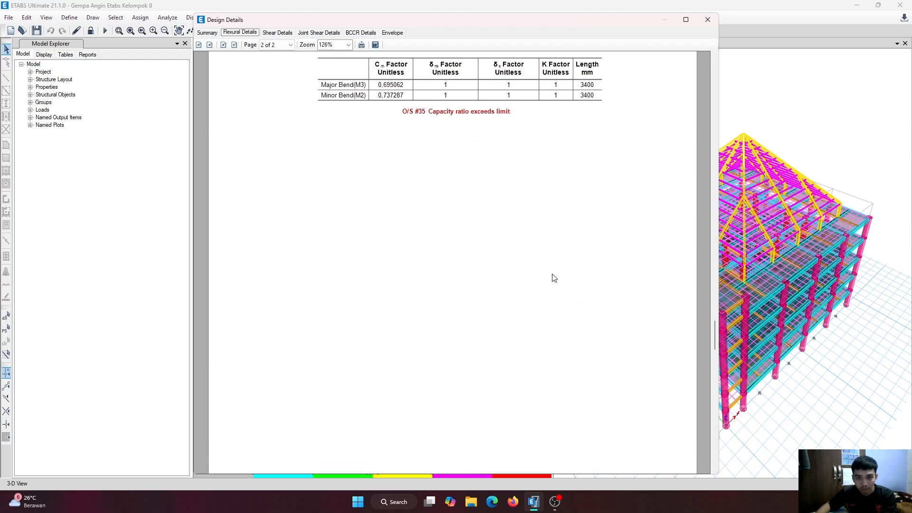
{"action": "scroll", "coordinate": [553, 276], "scroll_direction": "up", "scroll_amount": 7}
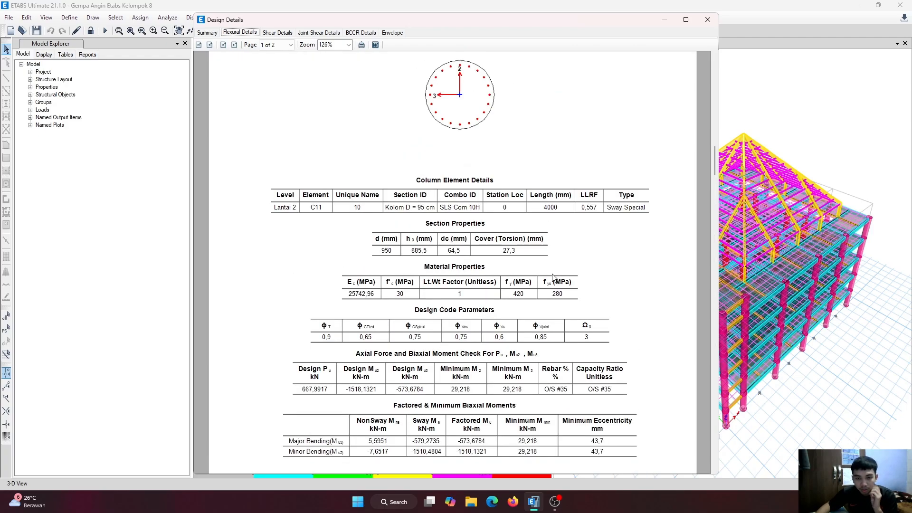
{"action": "scroll", "coordinate": [552, 273], "scroll_direction": "down", "scroll_amount": 3}
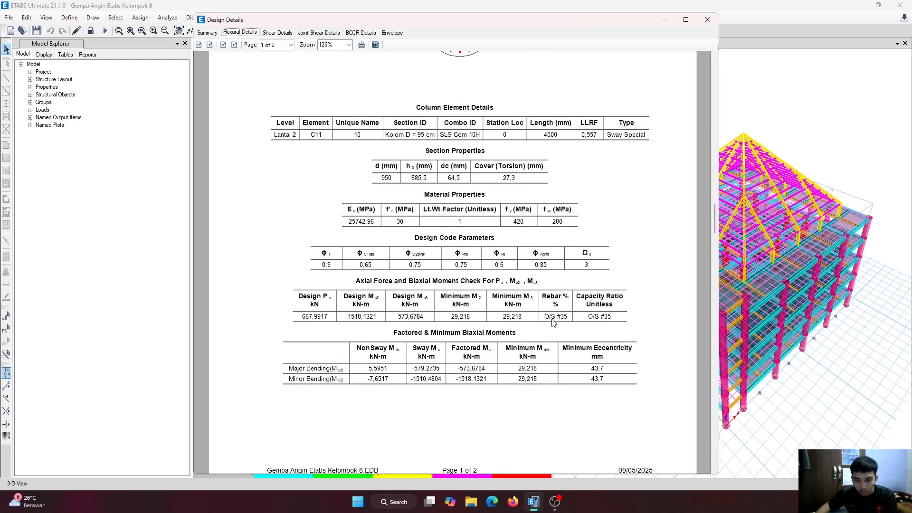
{"action": "scroll", "coordinate": [551, 318], "scroll_direction": "down", "scroll_amount": 1}
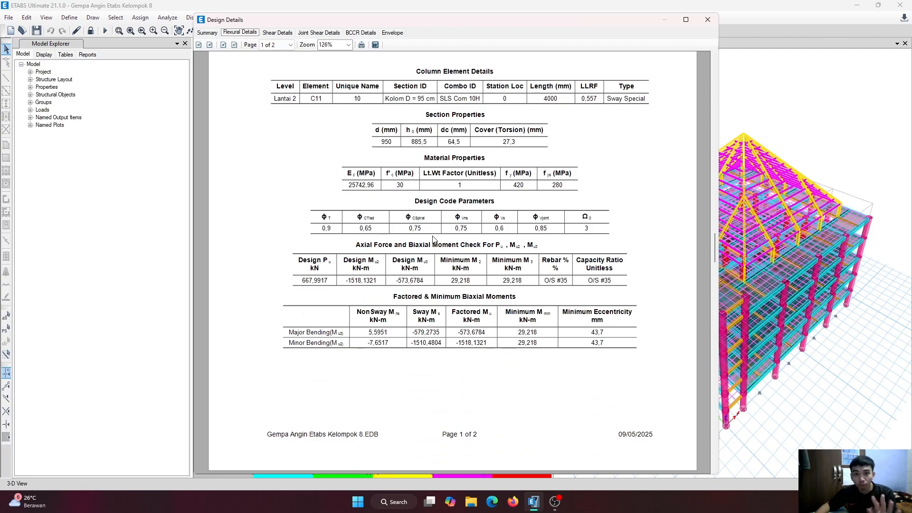
Step: Recheck the column's flexural, summary and shear design reports for SLS Com 10H, and close its design details and load combination list
{"action": "scroll", "coordinate": [432, 239], "scroll_direction": "down", "scroll_amount": 2, "text": "ctrl"}
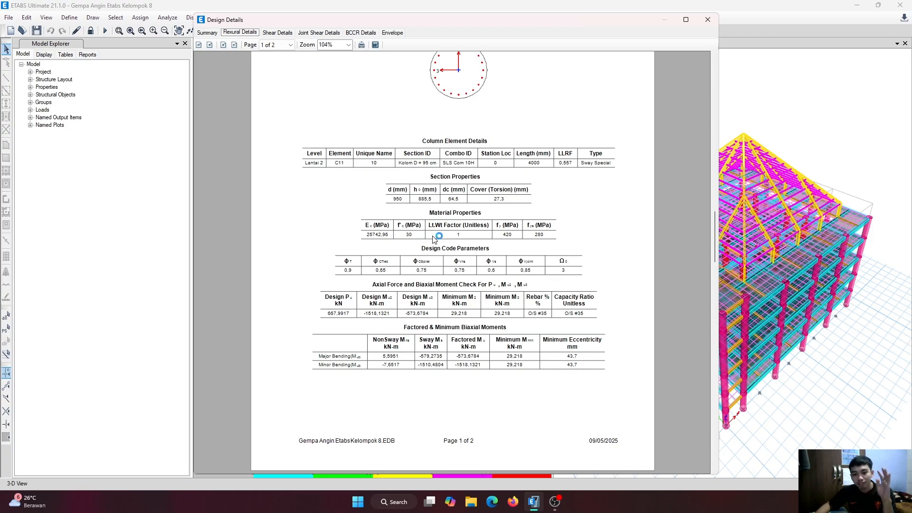
{"action": "scroll", "coordinate": [458, 250], "scroll_direction": "down", "scroll_amount": 5}
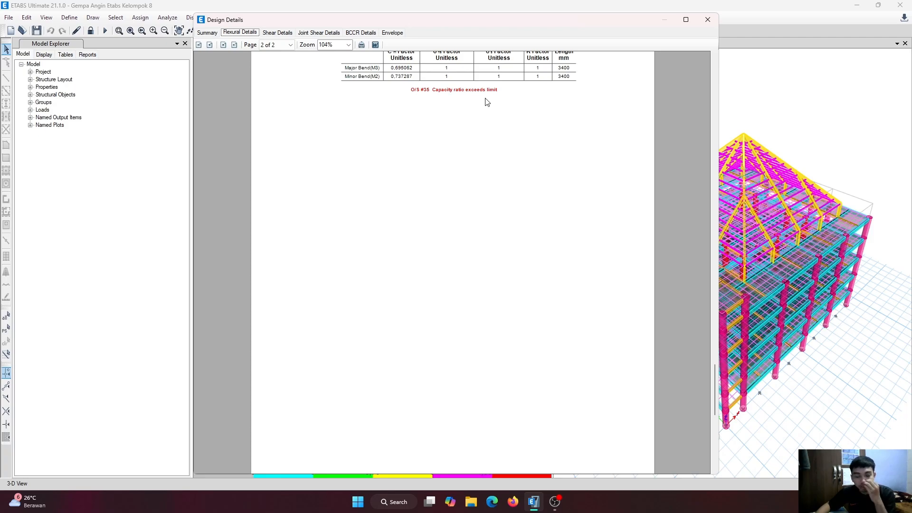
{"action": "scroll", "coordinate": [485, 102], "scroll_direction": "up", "scroll_amount": 8}
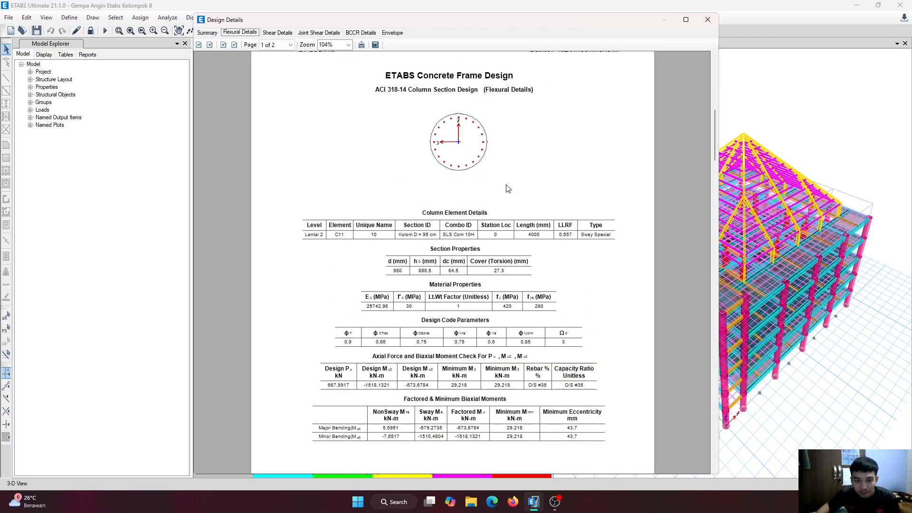
{"action": "left_click", "coordinate": [209, 33]}
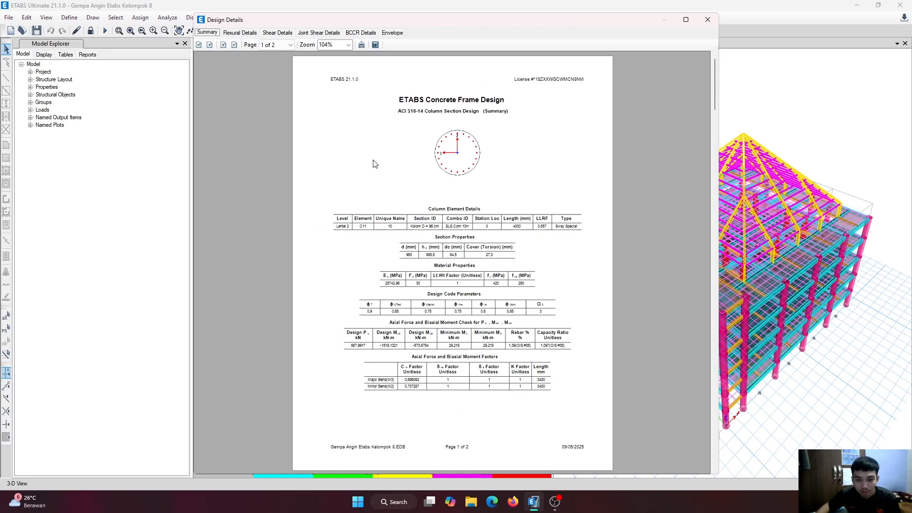
{"action": "scroll", "coordinate": [409, 195], "scroll_direction": "down", "scroll_amount": 5}
{"action": "scroll", "coordinate": [400, 178], "scroll_direction": "up", "scroll_amount": 5}
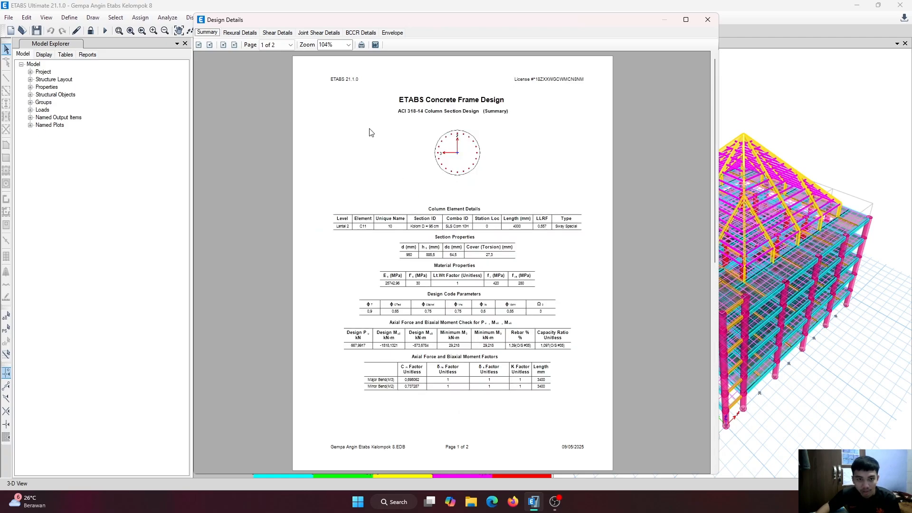
{"action": "left_click", "coordinate": [244, 35]}
{"action": "left_click", "coordinate": [278, 33]}
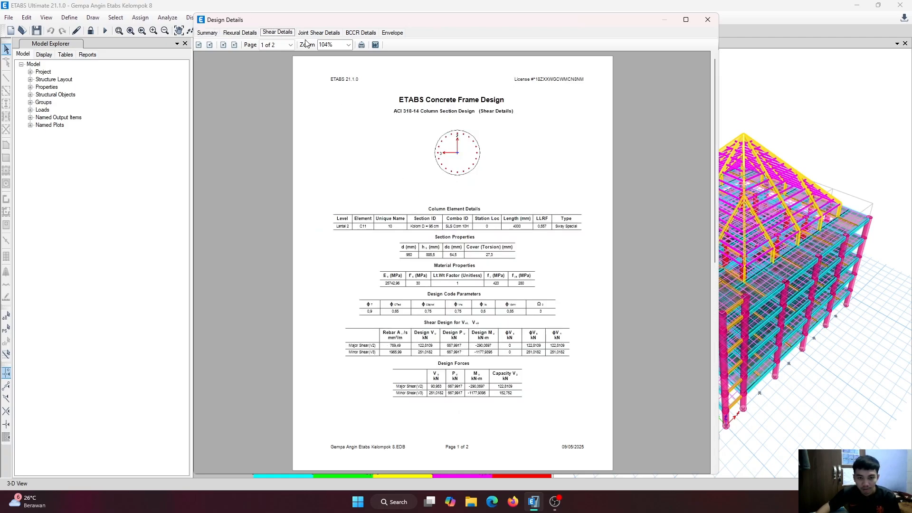
{"action": "left_click", "coordinate": [708, 20]}
{"action": "left_click", "coordinate": [623, 128]}
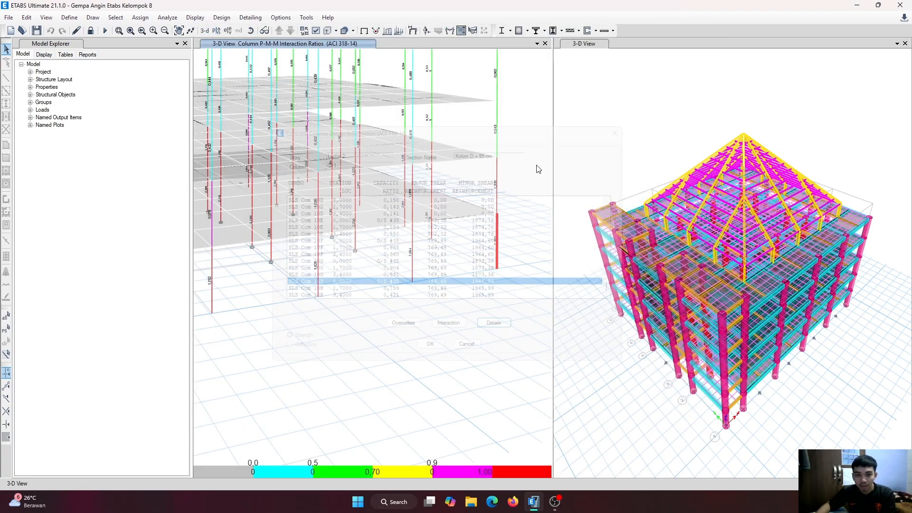
Step: Compare the P-M-M interaction ratios of the corner column's upper and lower storey segments in the 3D view
{"action": "scroll", "coordinate": [458, 280], "scroll_direction": "down", "scroll_amount": 3}
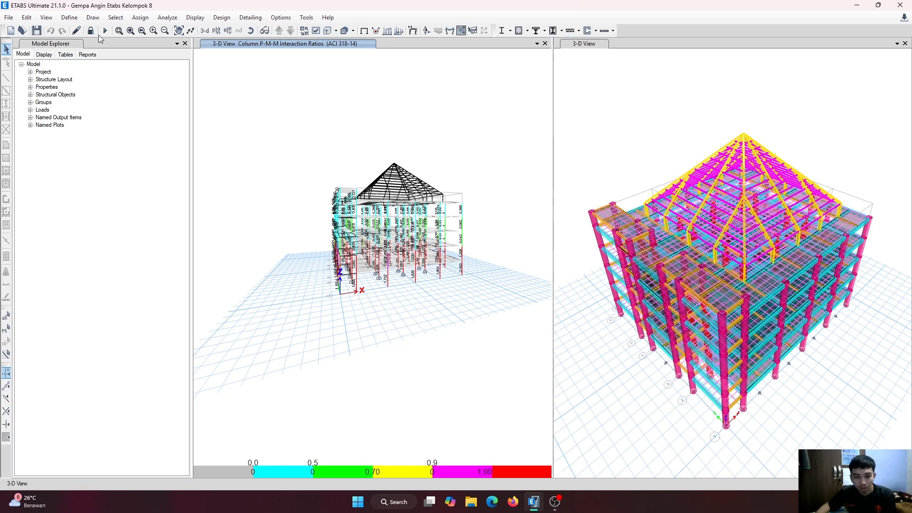
{"action": "scroll", "coordinate": [462, 237], "scroll_direction": "up", "scroll_amount": 3}
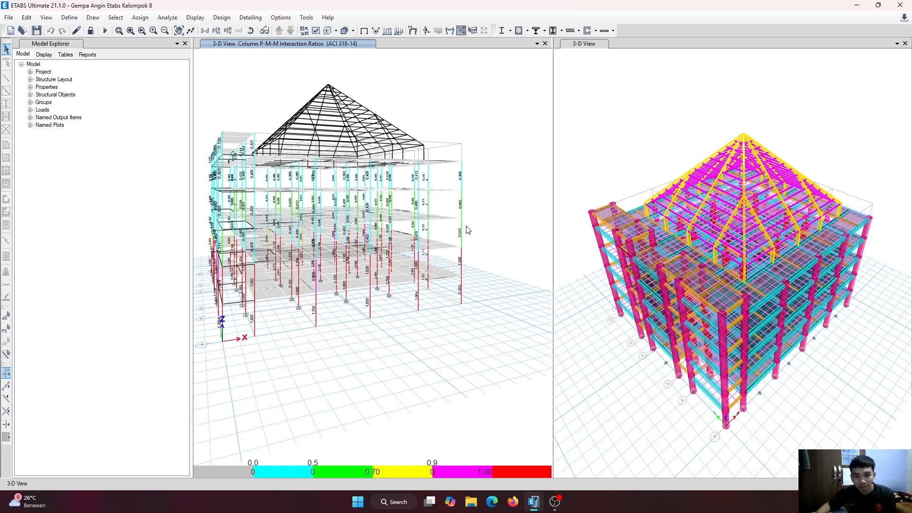
{"action": "mouse_move", "coordinate": [464, 231]}
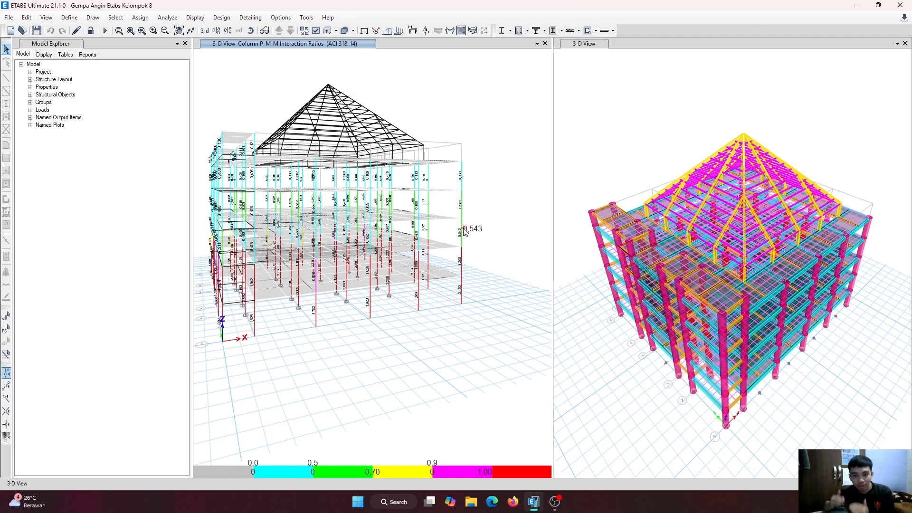
{"action": "mouse_move", "coordinate": [464, 264]}
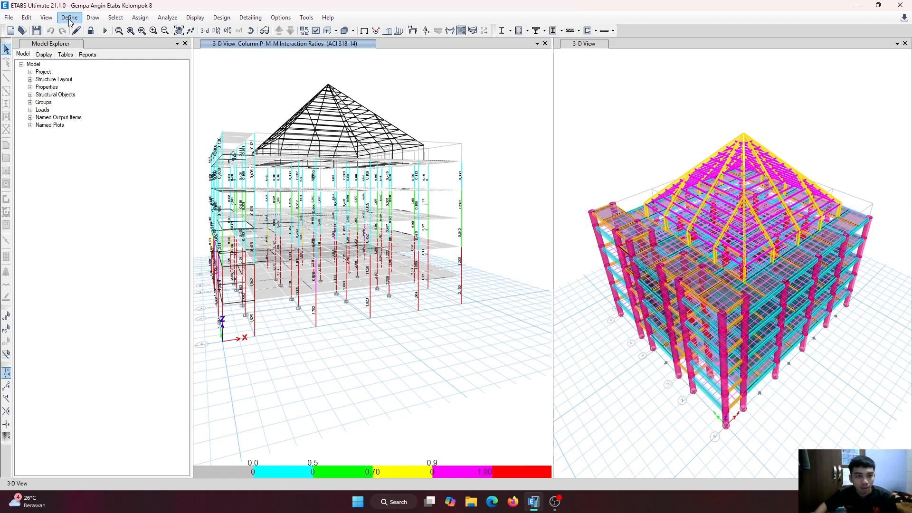
Step: Unlock the model, accepting deletion of the analysis results, and open the frame section properties list
{"action": "left_click", "coordinate": [91, 31]}
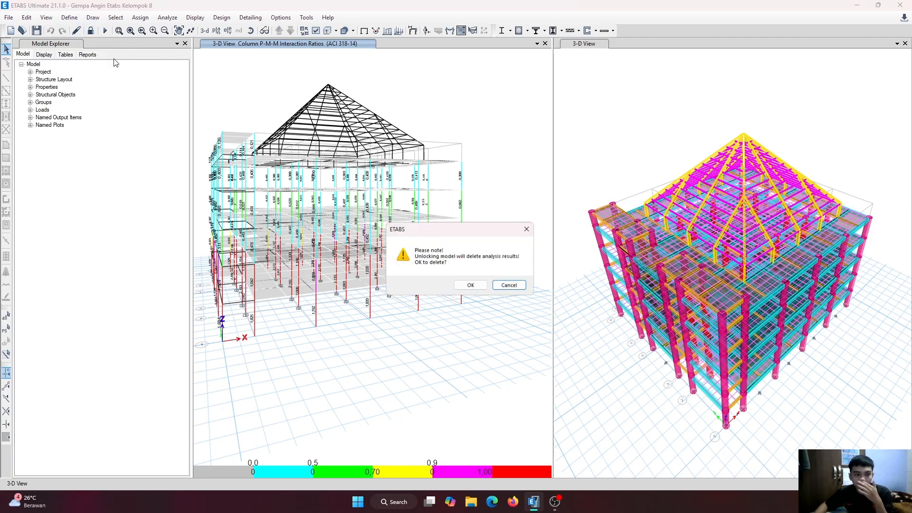
{"action": "left_click", "coordinate": [470, 286]}
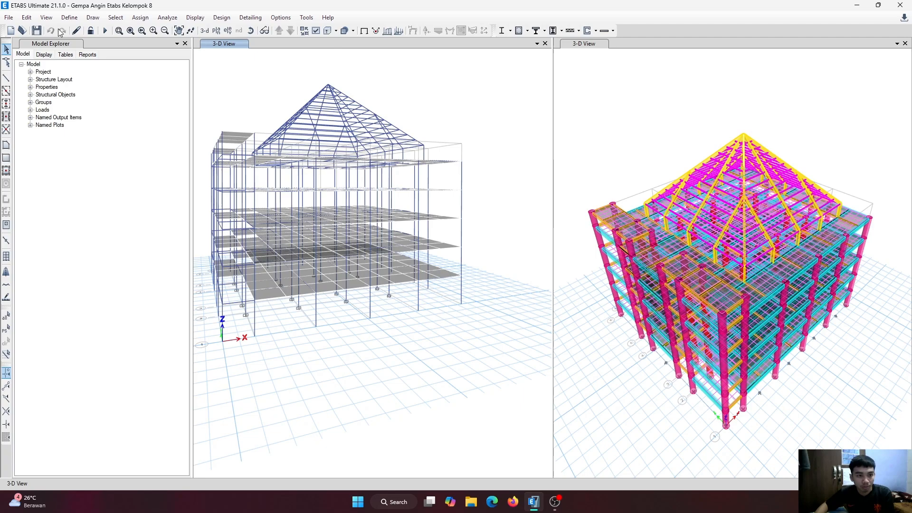
{"action": "left_click", "coordinate": [69, 19]}
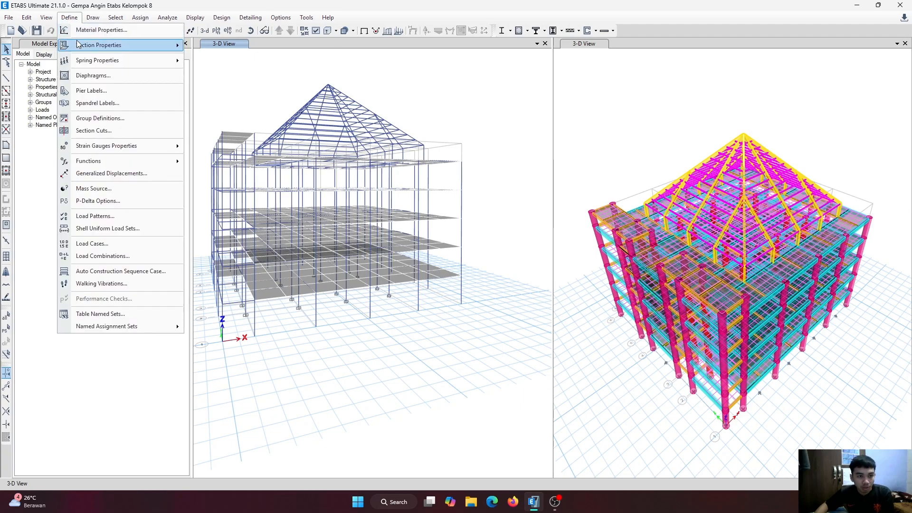
{"action": "mouse_move", "coordinate": [100, 45]}
{"action": "left_click", "coordinate": [287, 46]}
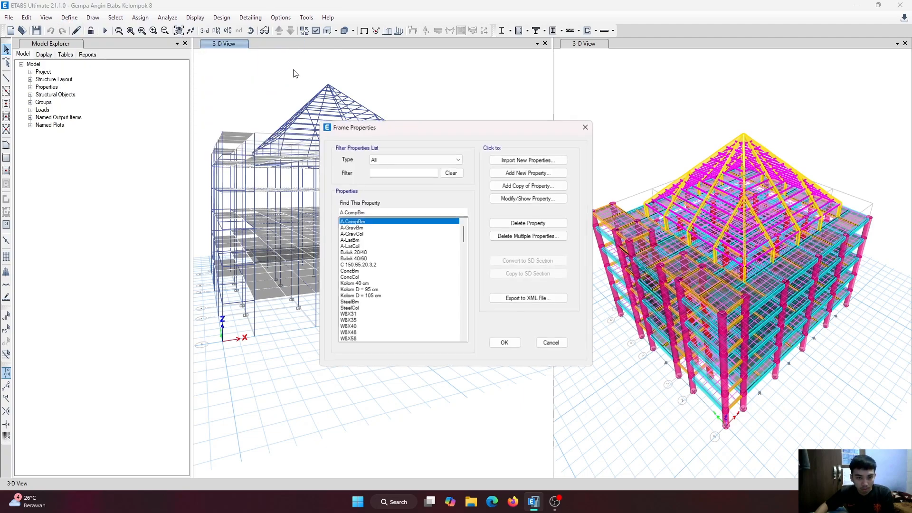
Step: Change the rebar data of section Kolom D = 95 cm to Reinforcement to be Designed and accept the section
{"action": "left_click", "coordinate": [380, 289]}
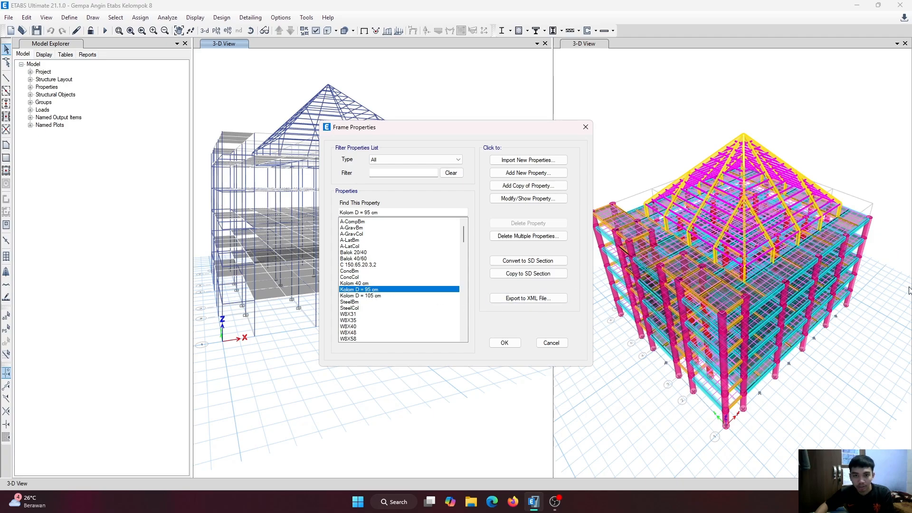
{"action": "left_click", "coordinate": [397, 295]}
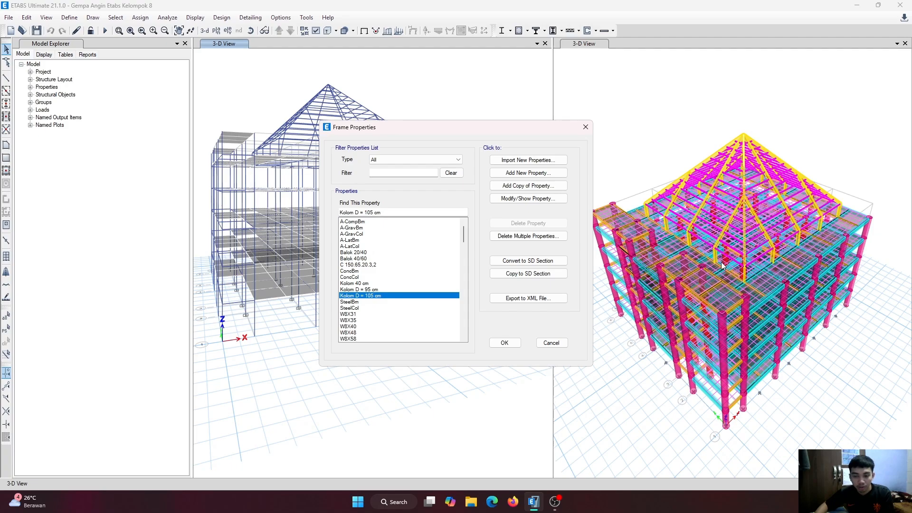
{"action": "left_click", "coordinate": [417, 289]}
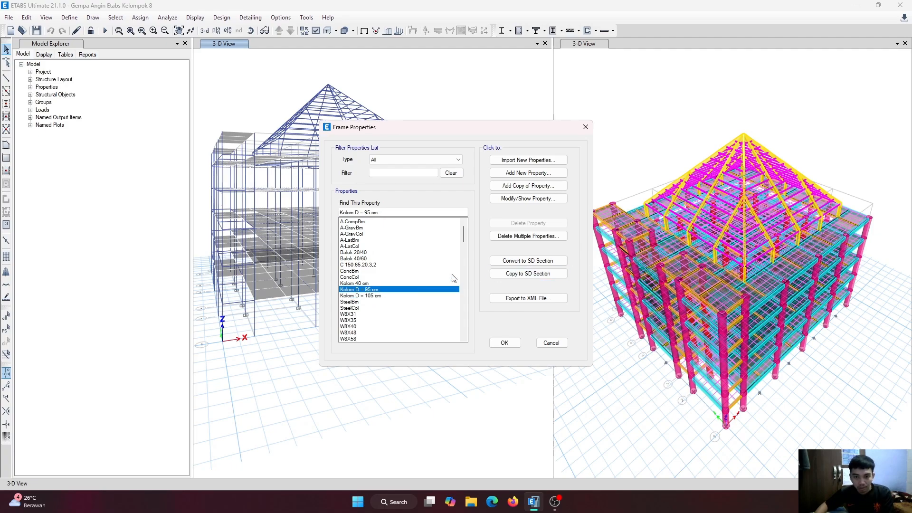
{"action": "left_click", "coordinate": [517, 199]}
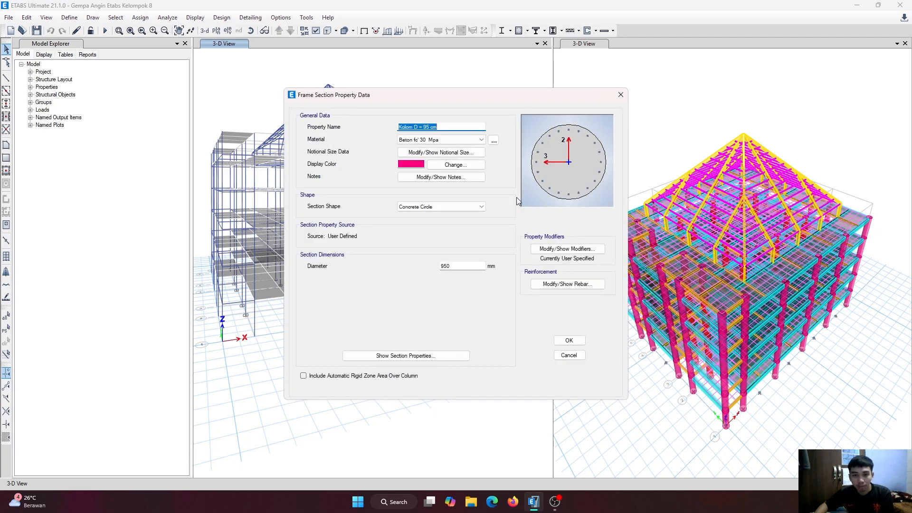
{"action": "left_click", "coordinate": [548, 284]}
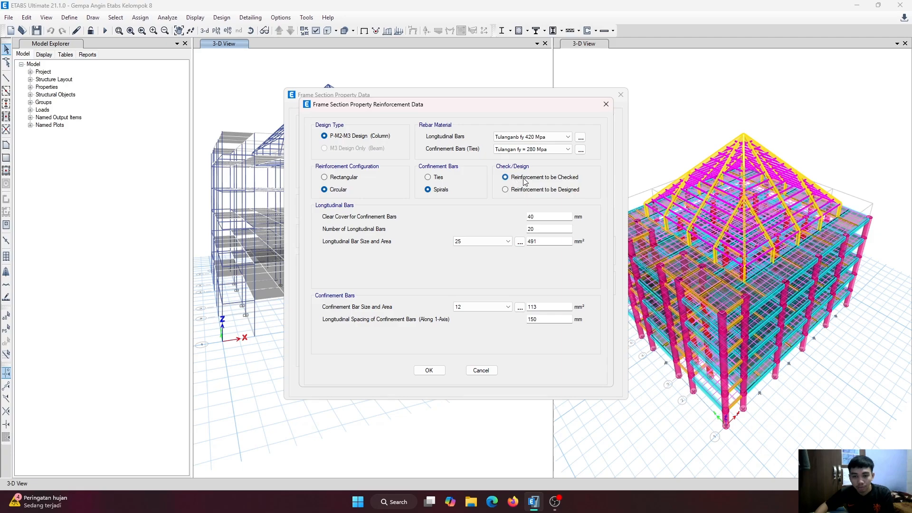
{"action": "left_click", "coordinate": [505, 189]}
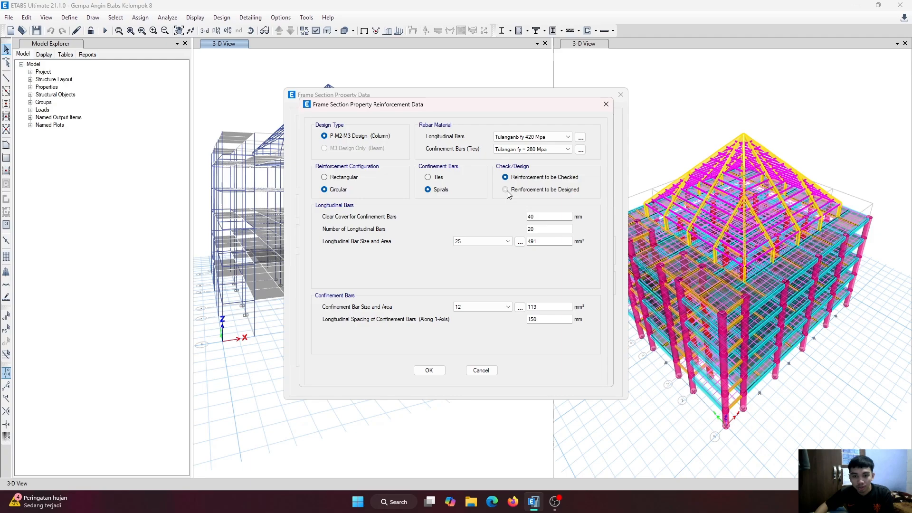
{"action": "left_click", "coordinate": [429, 370]}
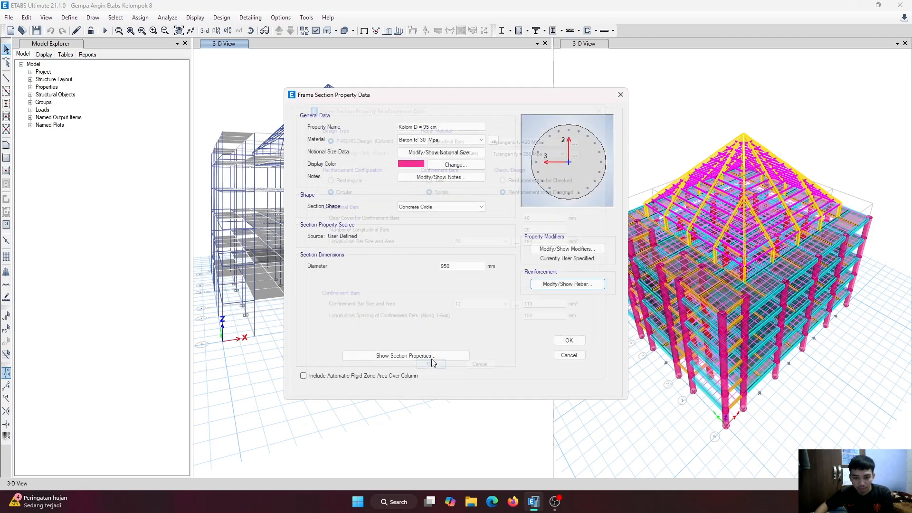
{"action": "left_click", "coordinate": [569, 340]}
Step: Change the rebar data of section Kolom D = 105 cm to Reinforcement to be Designed and accept the frame properties
{"action": "left_click", "coordinate": [388, 296]}
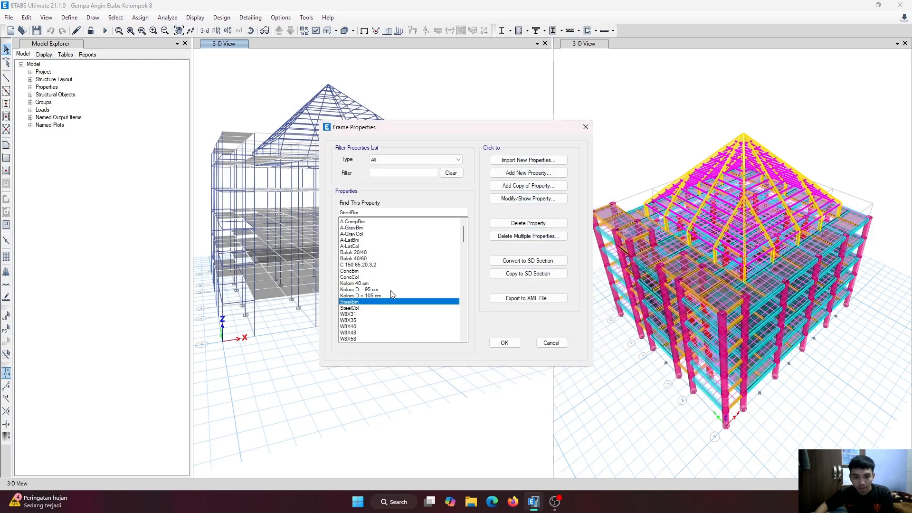
{"action": "left_click", "coordinate": [536, 199]}
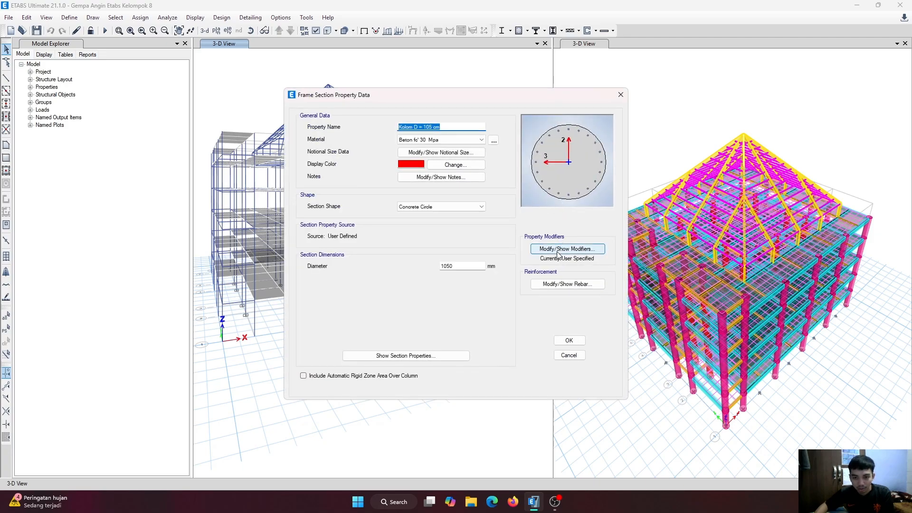
{"action": "left_click", "coordinate": [556, 284]}
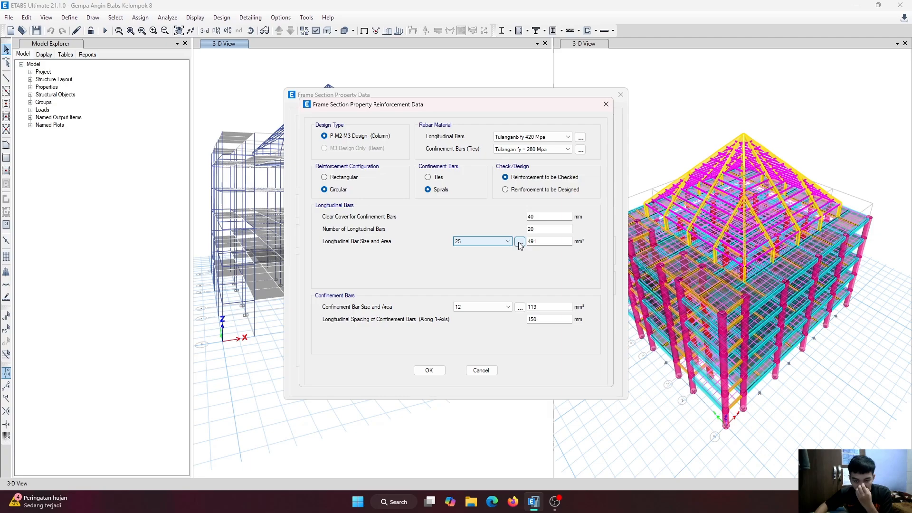
{"action": "left_click", "coordinate": [519, 192]}
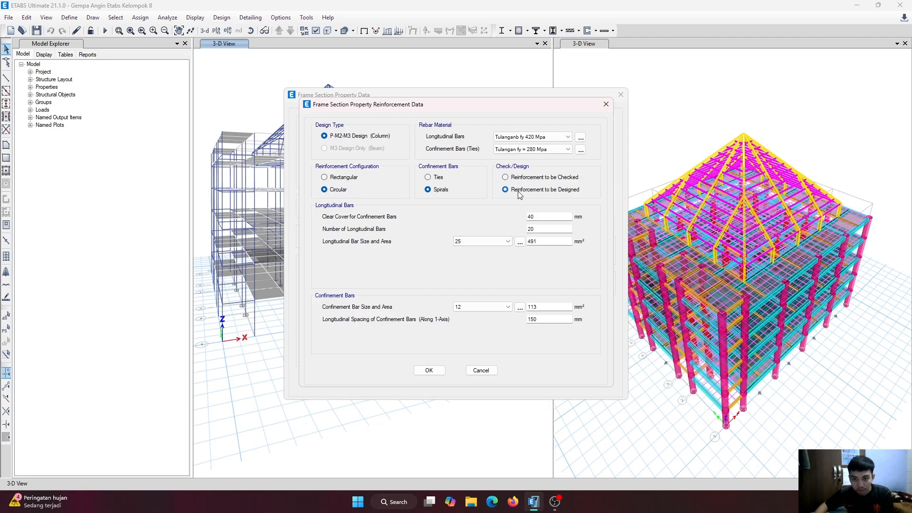
{"action": "left_click", "coordinate": [432, 375]}
{"action": "left_click", "coordinate": [571, 290]}
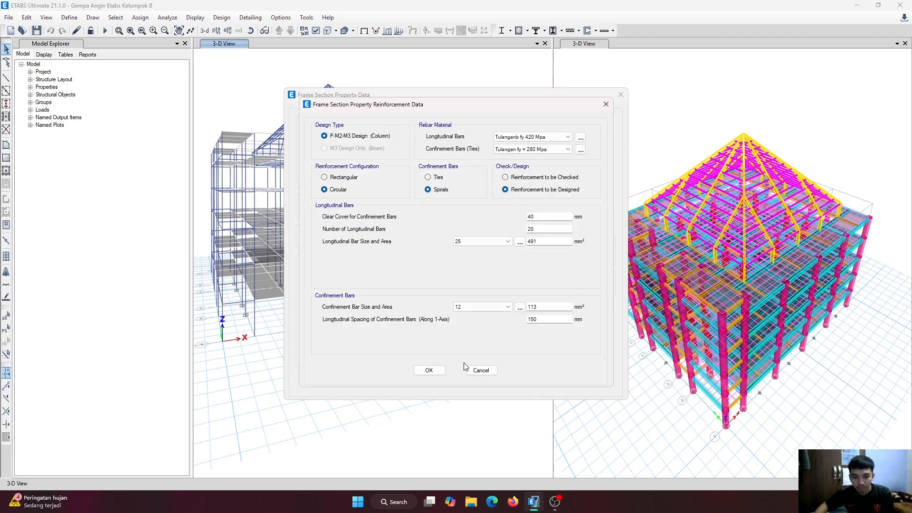
{"action": "left_click", "coordinate": [430, 371]}
{"action": "left_click", "coordinate": [561, 287]}
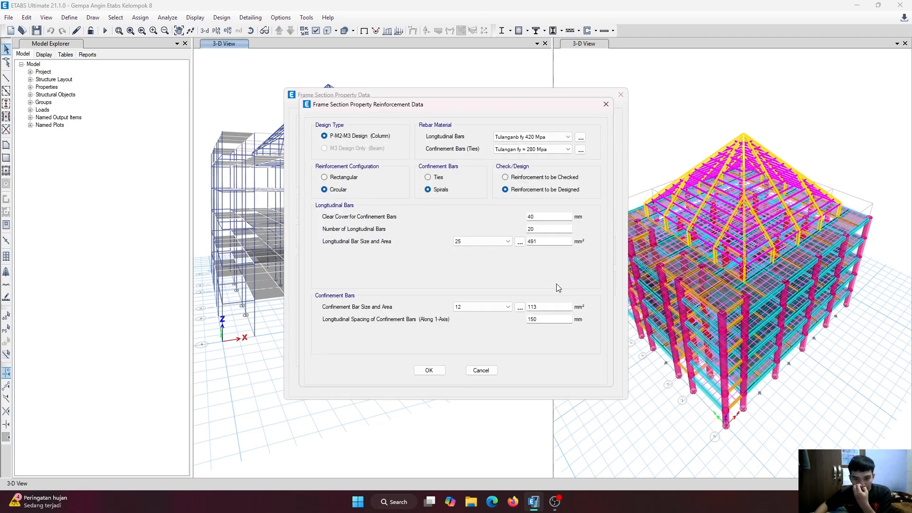
{"action": "left_click", "coordinate": [429, 370]}
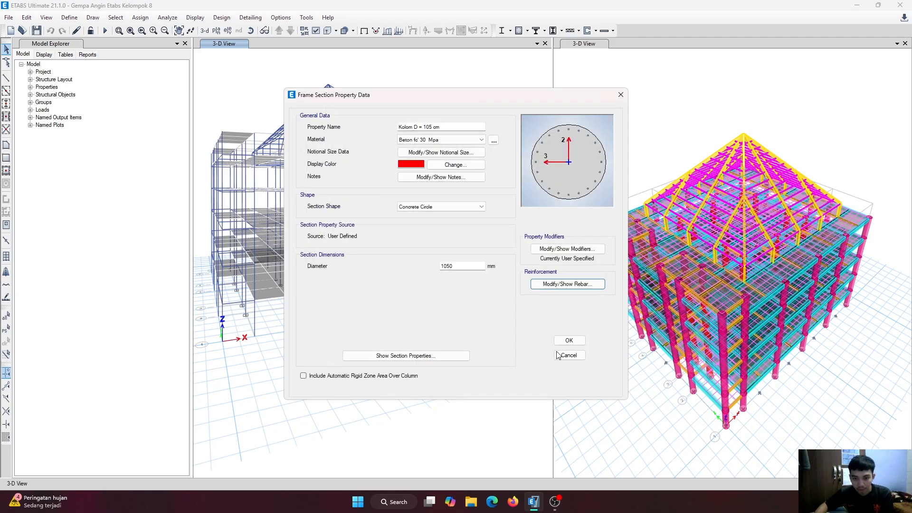
{"action": "left_click", "coordinate": [568, 341]}
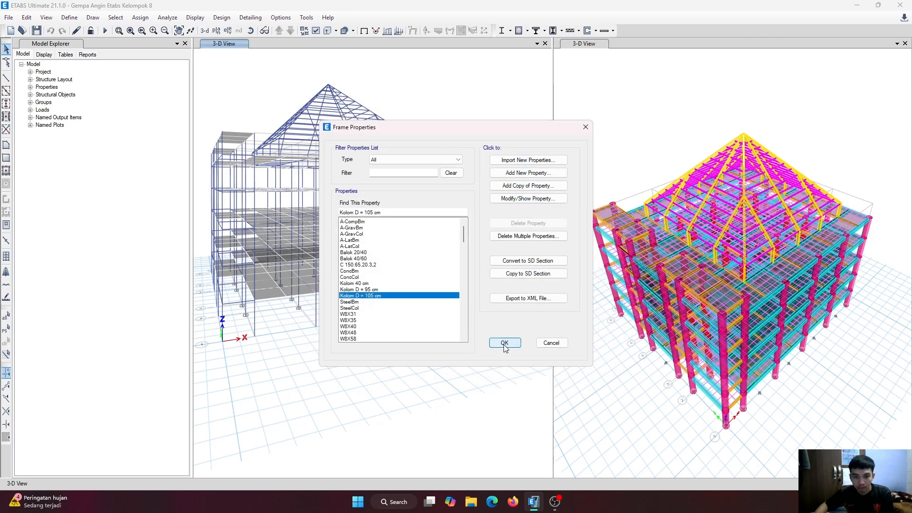
{"action": "left_click", "coordinate": [505, 343]}
Step: Run the analysis again, saving the model in Downloads as Gempa Angin Etabs Kelompok 8
{"action": "left_click", "coordinate": [105, 33]}
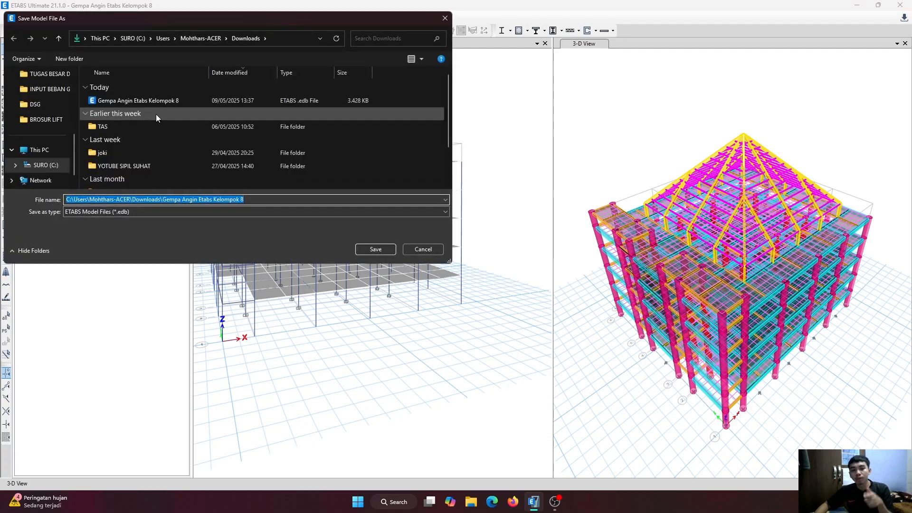
{"action": "left_click", "coordinate": [375, 249]}
{"action": "left_click", "coordinate": [479, 250]}
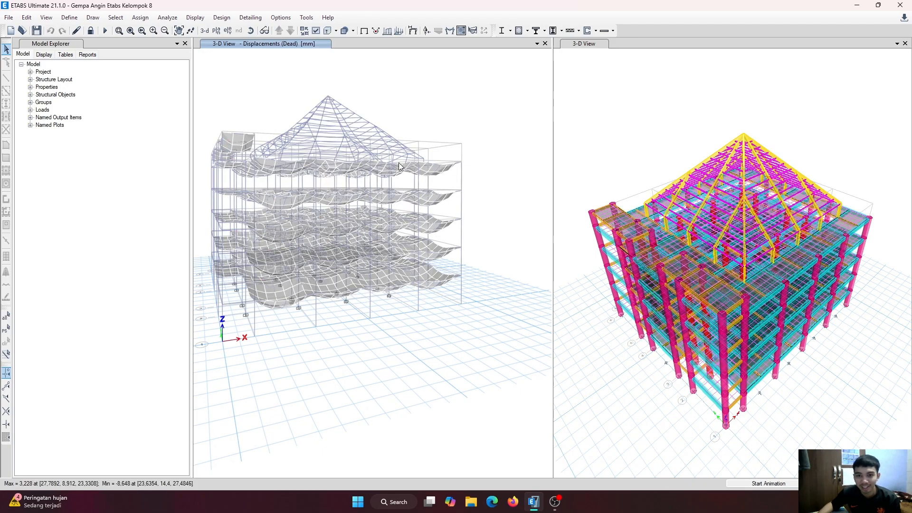
Step: Start the ACI 318-14 concrete frame design check and view the longitudinal reinforcing of the whole building
{"action": "left_click", "coordinate": [527, 30]}
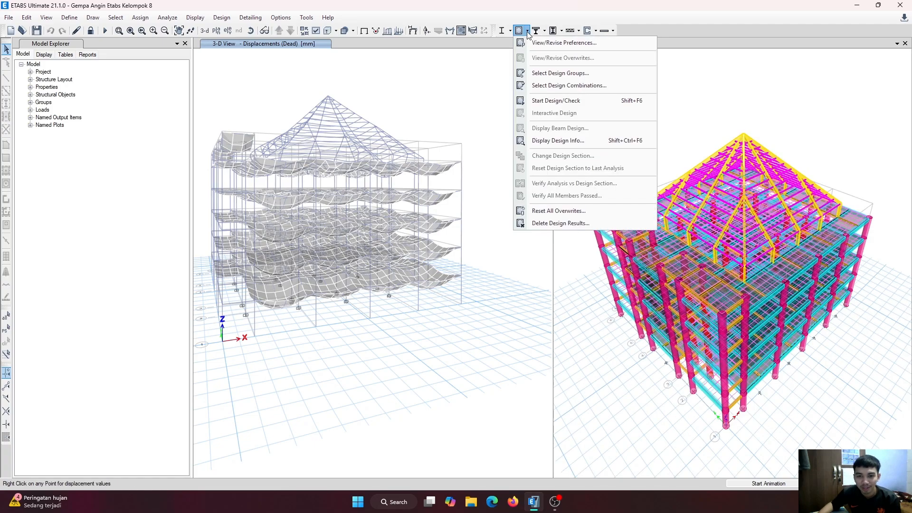
{"action": "left_click", "coordinate": [546, 101]}
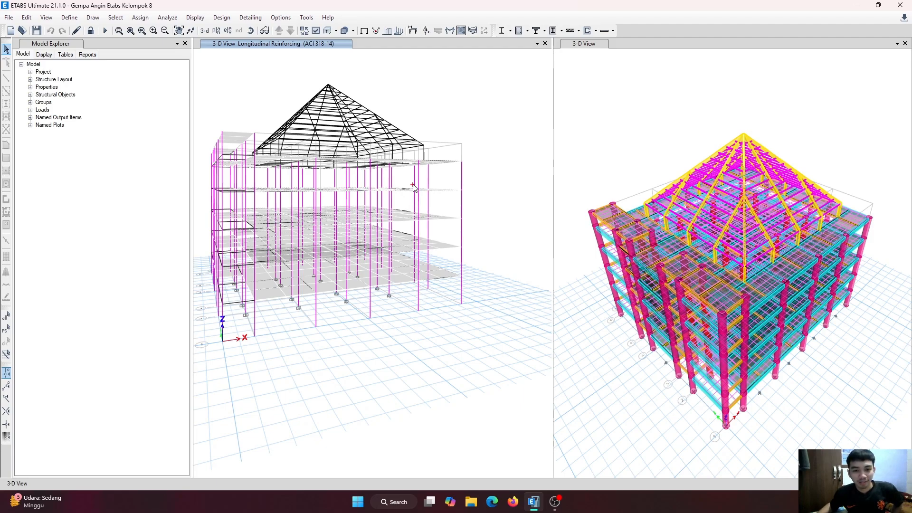
{"action": "scroll", "coordinate": [435, 206], "scroll_direction": "down", "scroll_amount": 3}
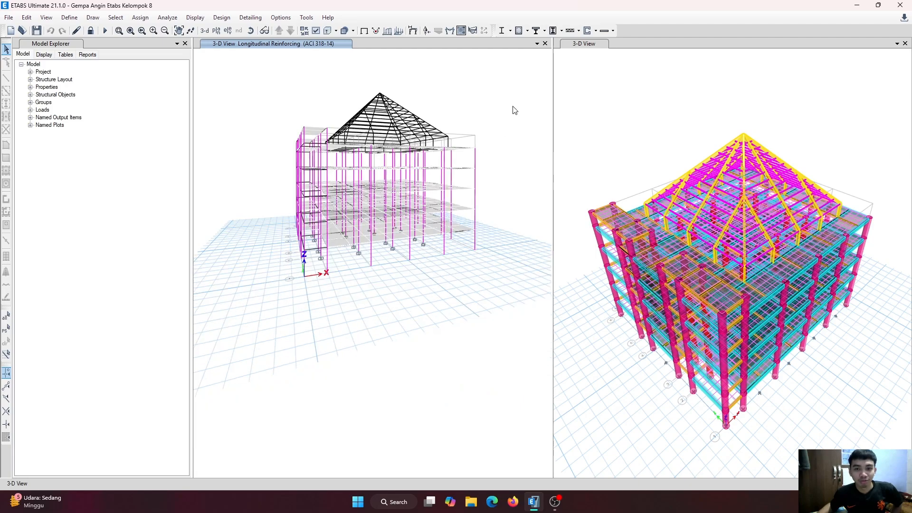
Step: Display the Column P-M-M Interaction Ratios design output on the 3-D view
{"action": "left_click", "coordinate": [528, 31]}
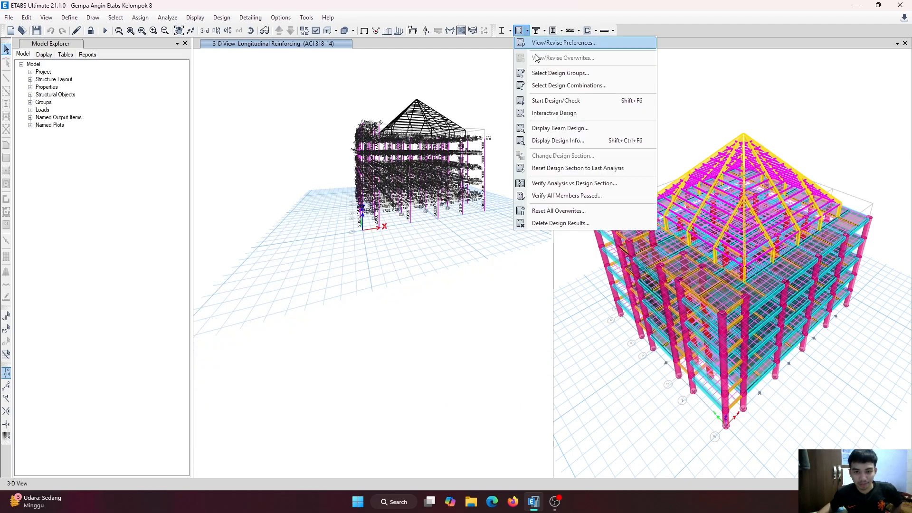
{"action": "left_click", "coordinate": [574, 140]}
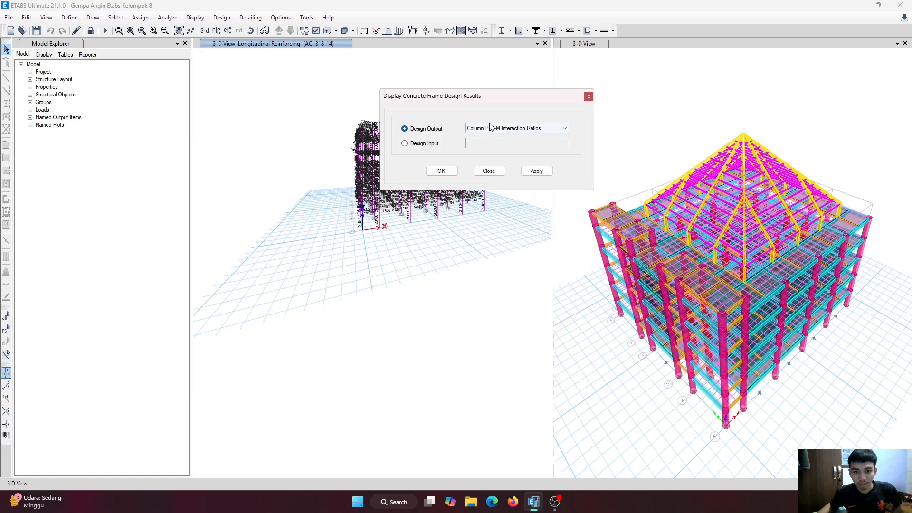
{"action": "left_click", "coordinate": [440, 173]}
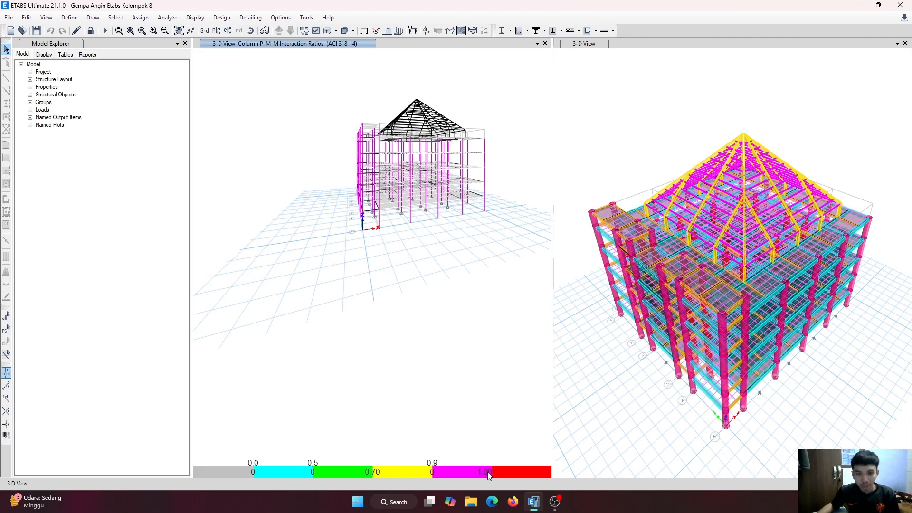
Step: Open the design details of corner column C11 on Lantai 2 and read the summary report
{"action": "scroll", "coordinate": [446, 194], "scroll_direction": "up", "scroll_amount": 5}
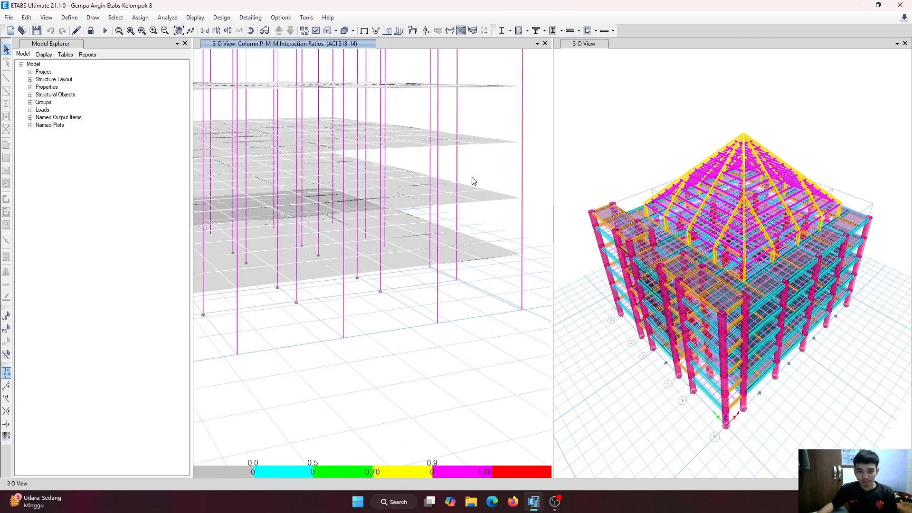
{"action": "scroll", "coordinate": [488, 220], "scroll_direction": "down", "scroll_amount": 1}
{"action": "scroll", "coordinate": [516, 254], "scroll_direction": "up", "scroll_amount": 1}
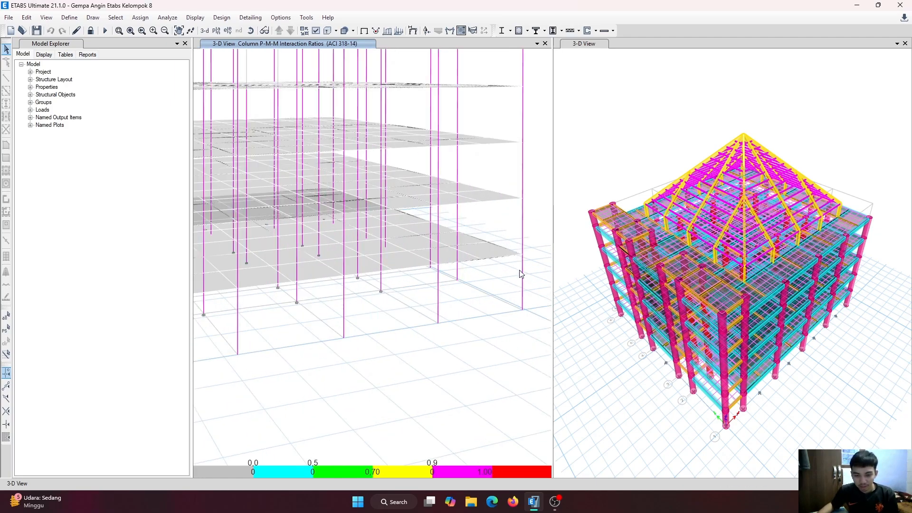
{"action": "left_click", "coordinate": [525, 275]}
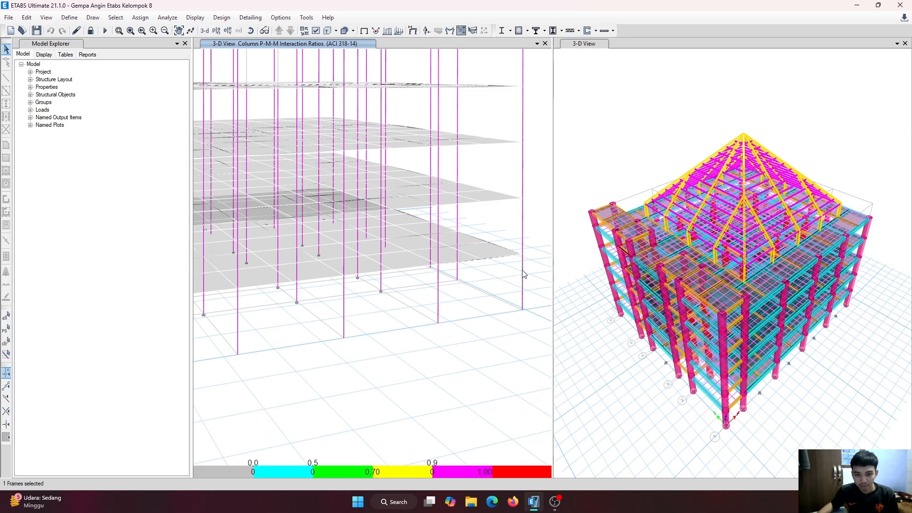
{"action": "right_click", "coordinate": [524, 275]}
{"action": "left_click", "coordinate": [497, 326]}
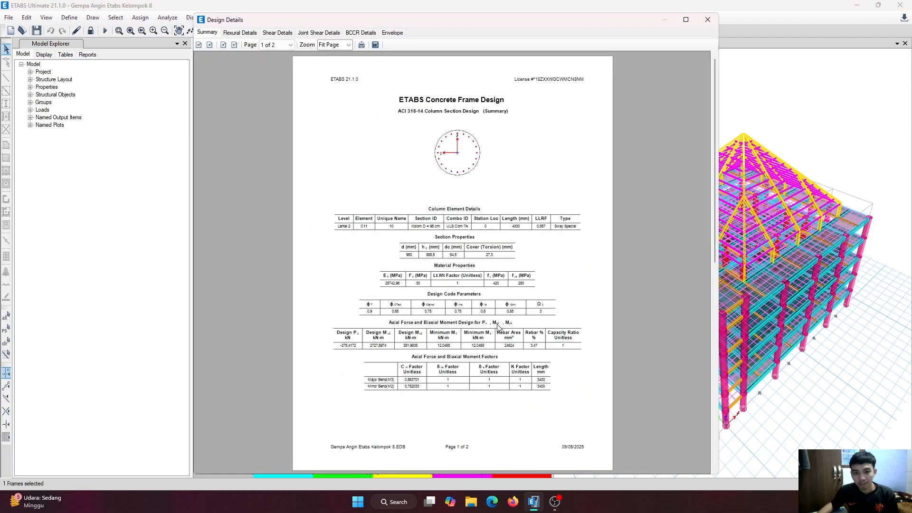
{"action": "scroll", "coordinate": [472, 307], "scroll_direction": "down", "scroll_amount": 1}
{"action": "scroll", "coordinate": [475, 309], "scroll_direction": "up", "scroll_amount": 1}
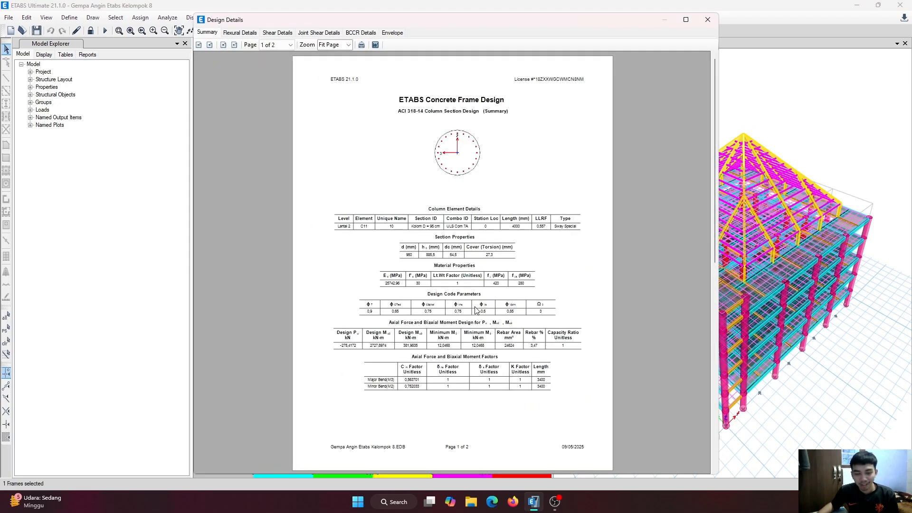
{"action": "scroll", "coordinate": [470, 304], "scroll_direction": "down", "scroll_amount": 1}
{"action": "scroll", "coordinate": [514, 269], "scroll_direction": "up", "scroll_amount": 1}
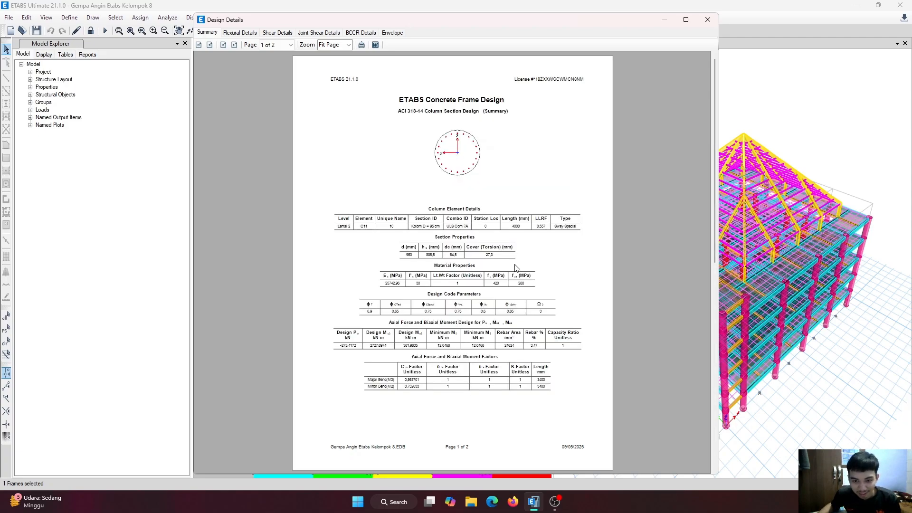
Step: Review both pages of the column's flexural details report
{"action": "left_click", "coordinate": [241, 32]}
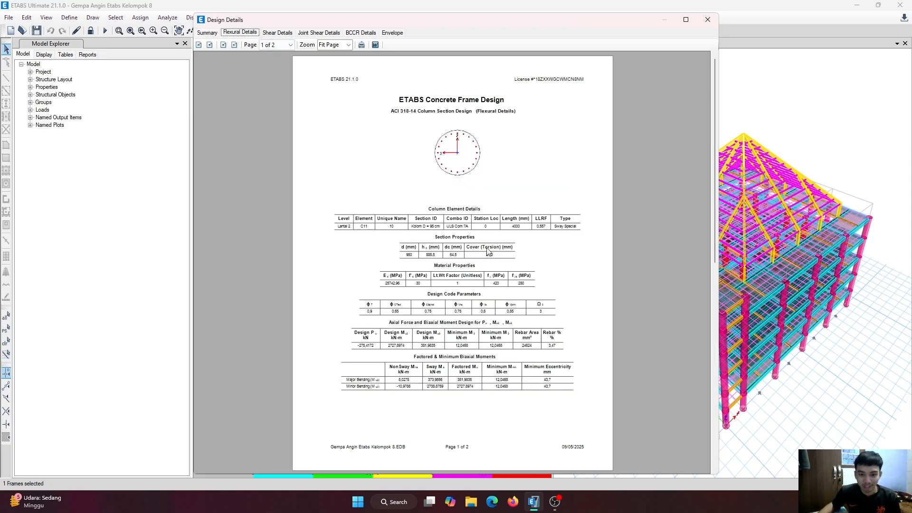
{"action": "scroll", "coordinate": [490, 251], "scroll_direction": "down", "scroll_amount": 1}
{"action": "scroll", "coordinate": [495, 267], "scroll_direction": "up", "scroll_amount": 1}
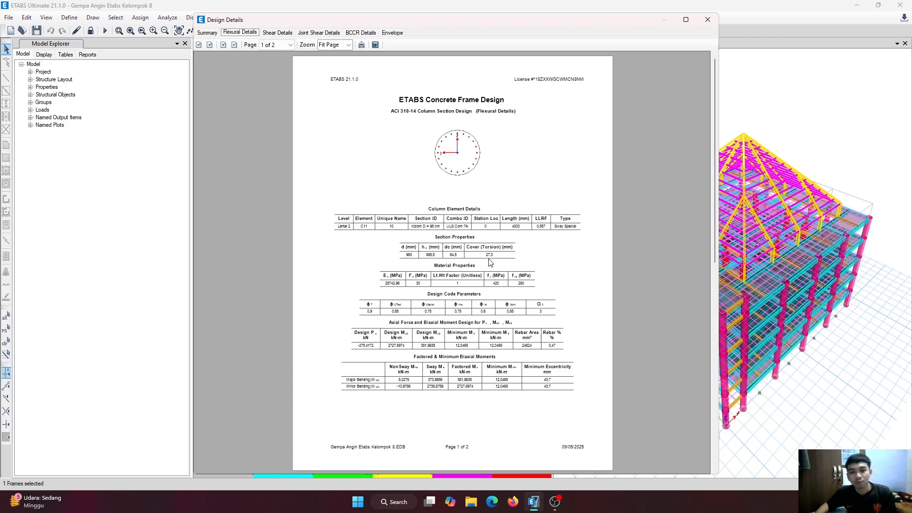
{"action": "left_click", "coordinate": [264, 34]}
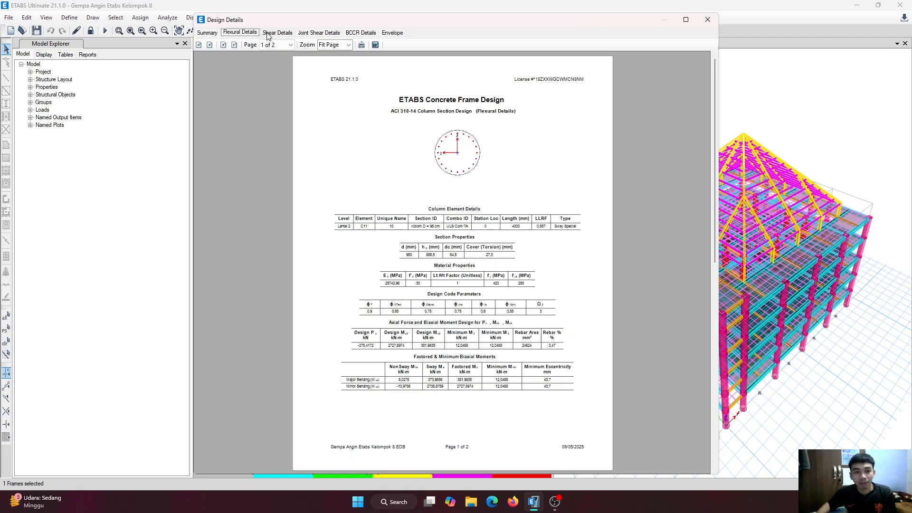
{"action": "left_click", "coordinate": [232, 35]}
{"action": "scroll", "coordinate": [352, 143], "scroll_direction": "down", "scroll_amount": 1}
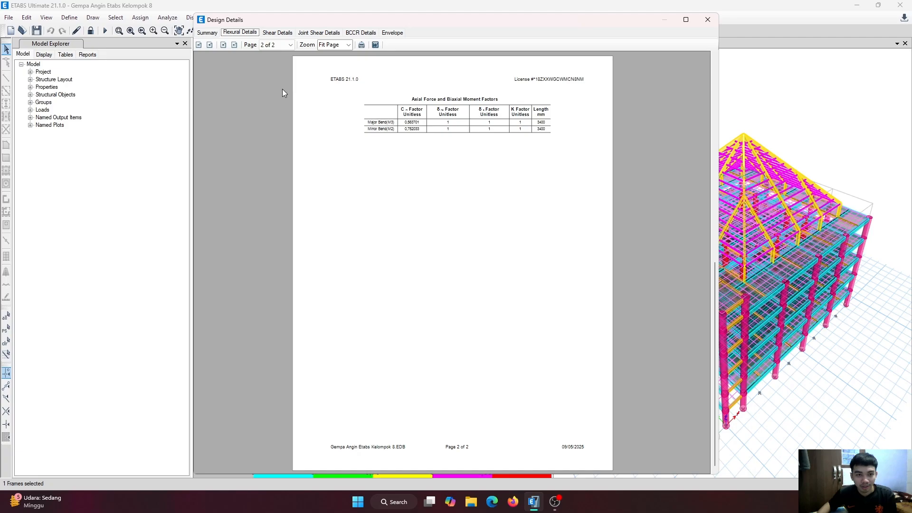
Step: Examine the rebar area, rebar percentage and capacity ratio in the column's summary report, then close its design information
{"action": "left_click", "coordinate": [206, 33]}
{"action": "scroll", "coordinate": [435, 159], "scroll_direction": "down", "scroll_amount": 1}
{"action": "scroll", "coordinate": [435, 159], "scroll_direction": "up", "scroll_amount": 1}
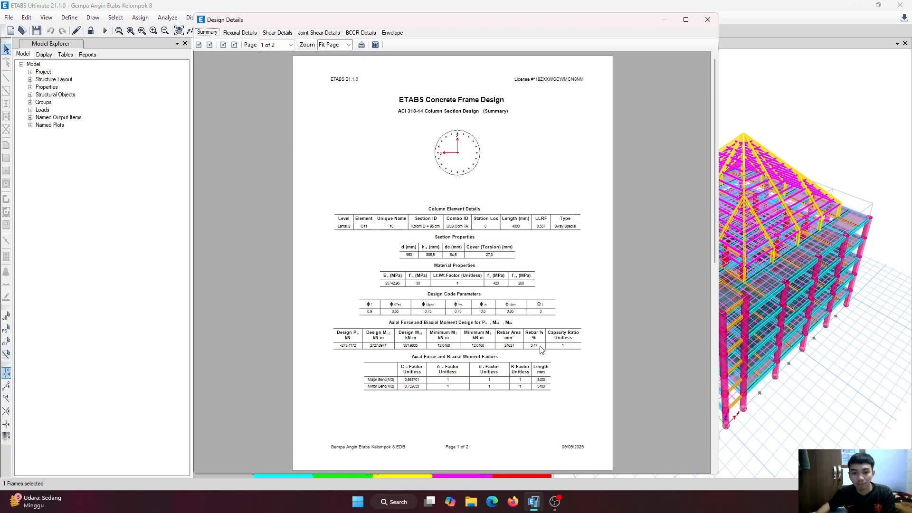
{"action": "scroll", "coordinate": [527, 347], "scroll_direction": "up", "scroll_amount": 1, "text": "ctrl"}
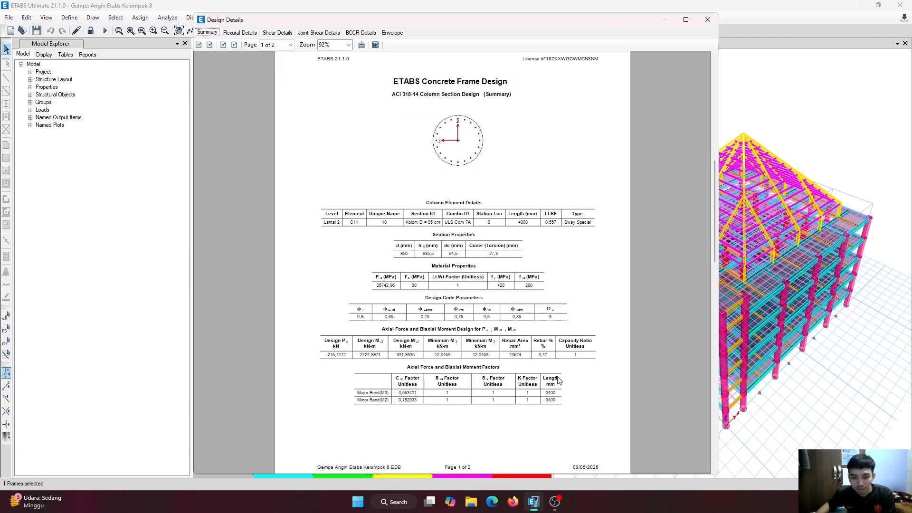
{"action": "scroll", "coordinate": [558, 380], "scroll_direction": "up", "scroll_amount": 2, "text": "ctrl"}
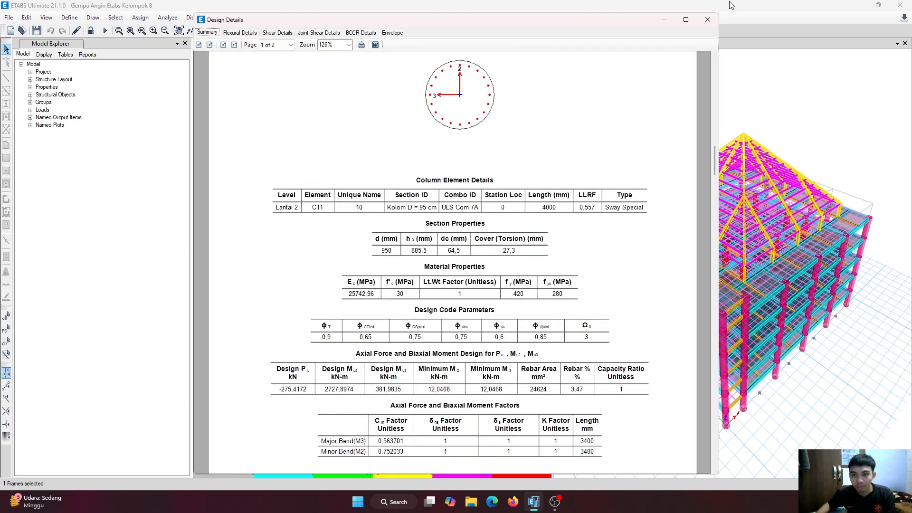
{"action": "left_click", "coordinate": [708, 19]}
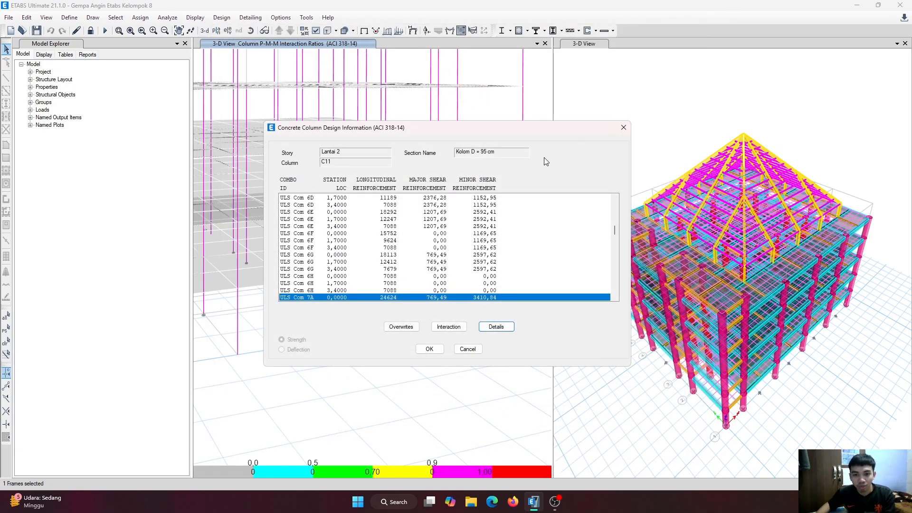
{"action": "left_click", "coordinate": [622, 127]}
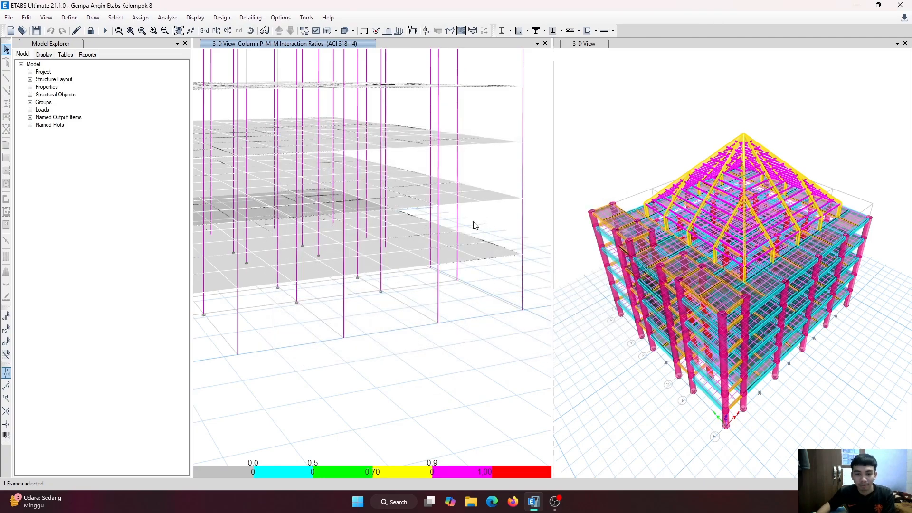
Step: Inspect the design information of column C11 on Lantai 3 and close it
{"action": "right_click", "coordinate": [522, 224]}
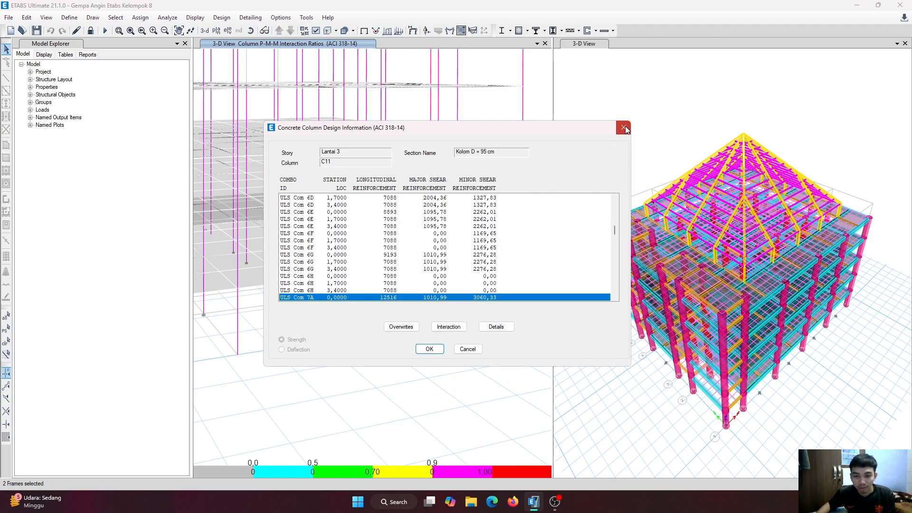
{"action": "left_click", "coordinate": [623, 128]}
{"action": "left_click", "coordinate": [524, 227]}
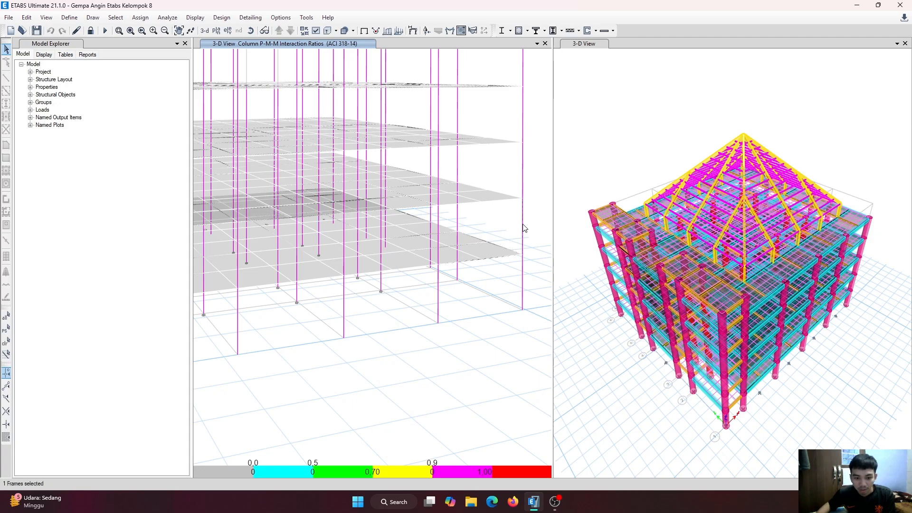
{"action": "right_click", "coordinate": [524, 228]}
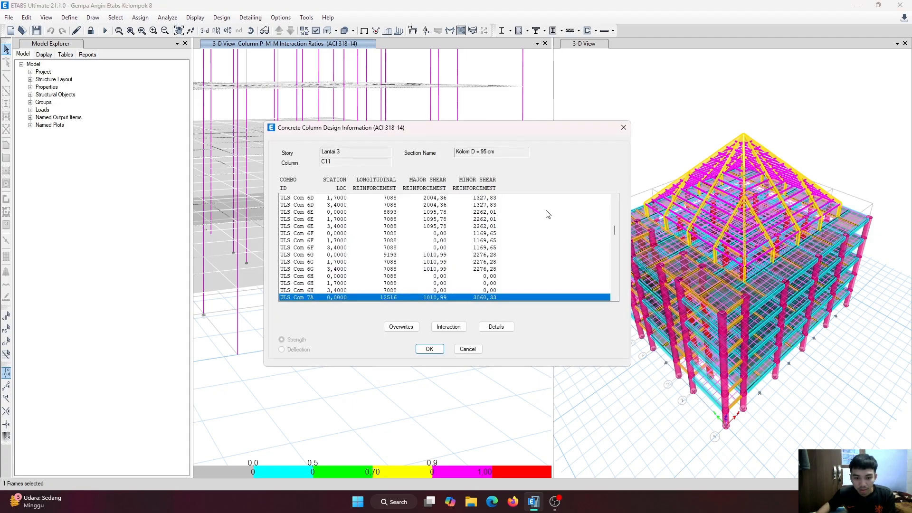
{"action": "left_click", "coordinate": [623, 128]}
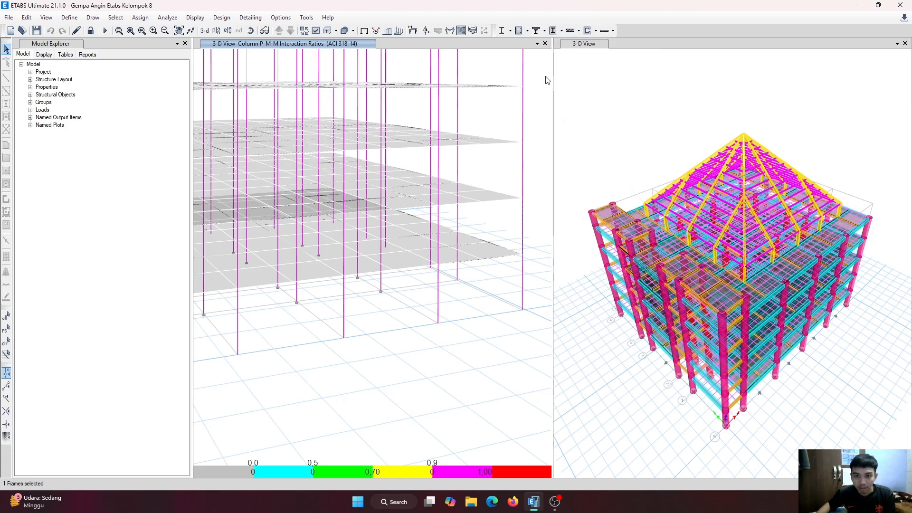
Step: Display the Total Rebar Percentage design output and examine it for the columns of the whole building
{"action": "left_click", "coordinate": [527, 30]}
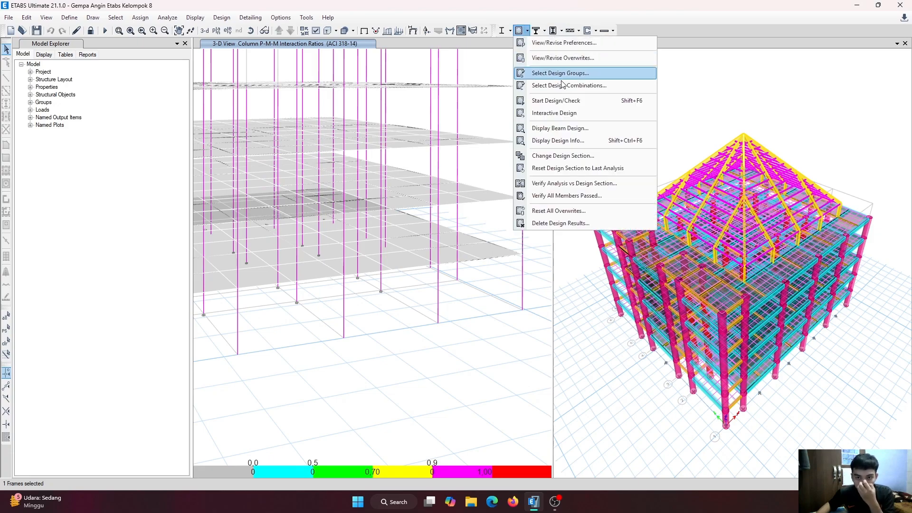
{"action": "left_click", "coordinate": [577, 141]}
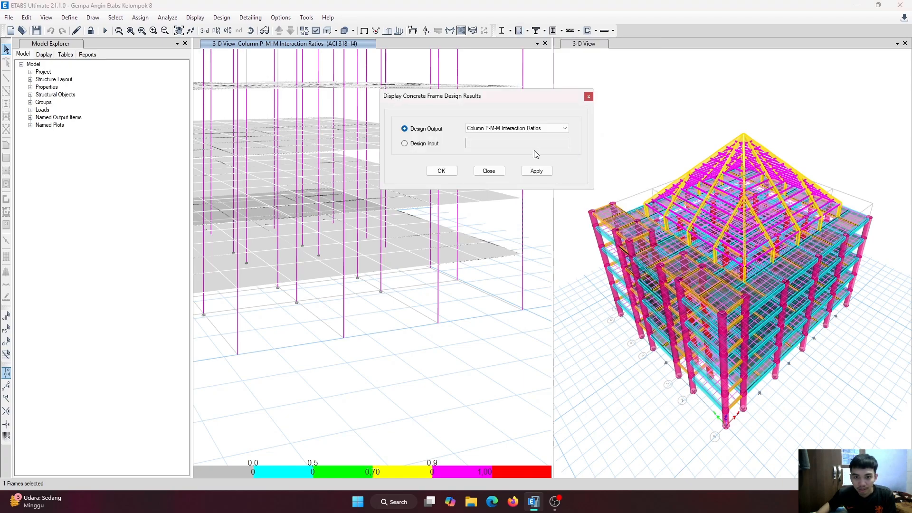
{"action": "left_click", "coordinate": [536, 129]}
{"action": "left_click", "coordinate": [519, 140]}
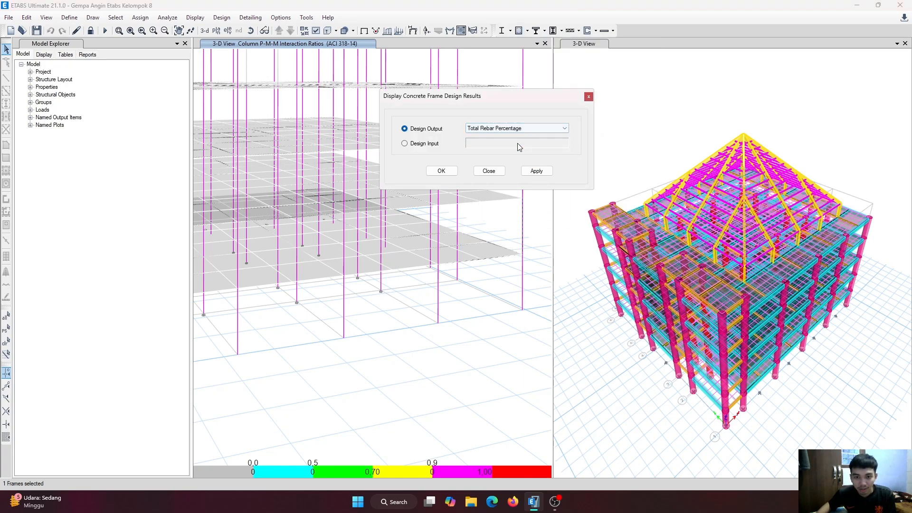
{"action": "left_click", "coordinate": [444, 171]}
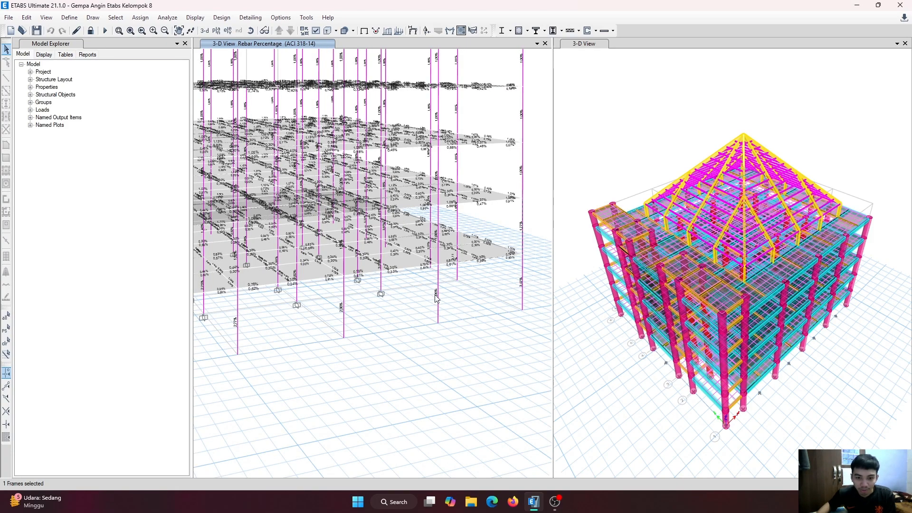
{"action": "scroll", "coordinate": [483, 274], "scroll_direction": "down", "scroll_amount": 3}
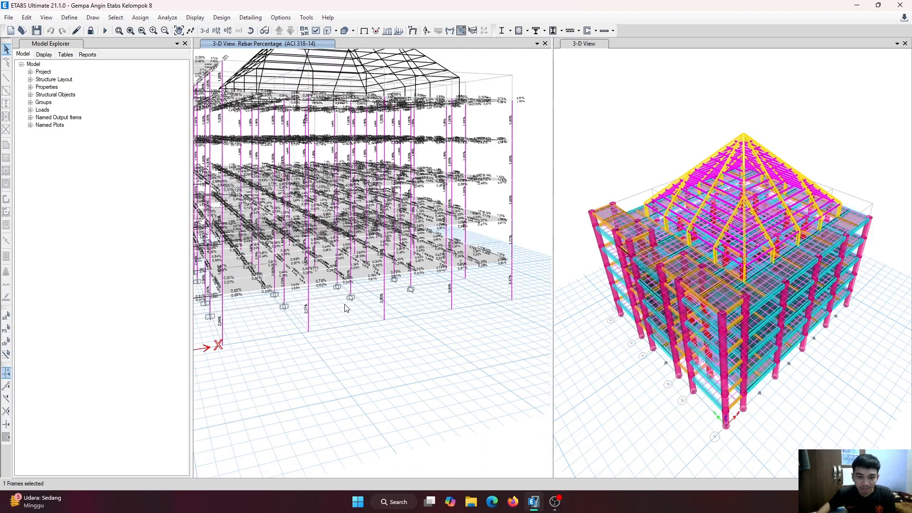
{"action": "scroll", "coordinate": [346, 308], "scroll_direction": "down", "scroll_amount": 2}
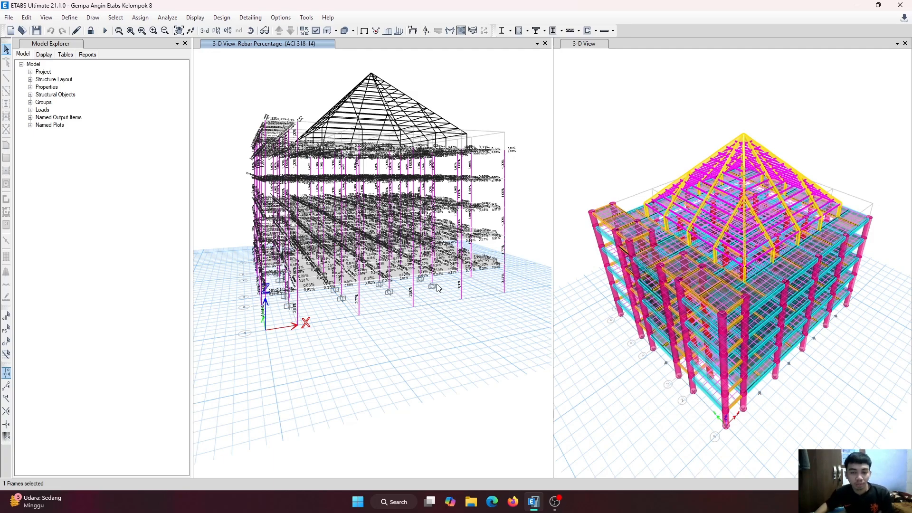
Step: Minimize the modelling window to show the desktop
{"action": "mouse_move", "coordinate": [507, 281]}
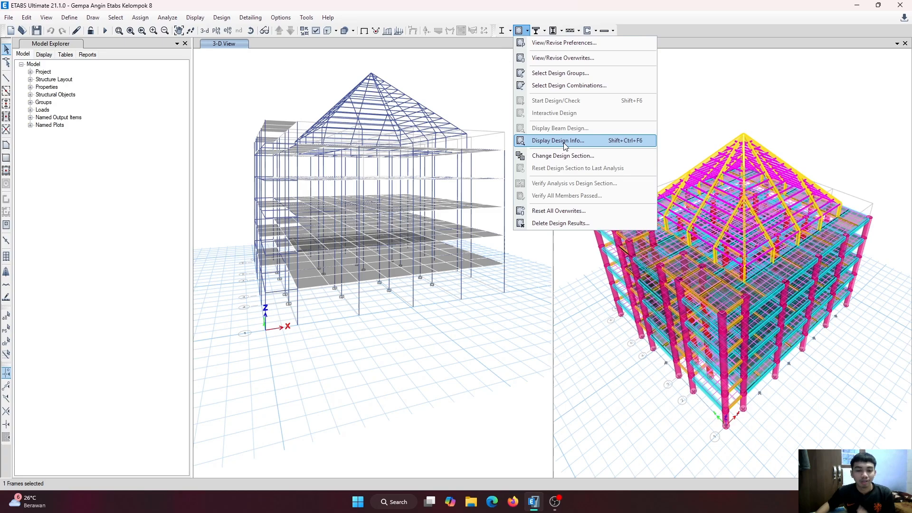
{"action": "left_click", "coordinate": [527, 31]}
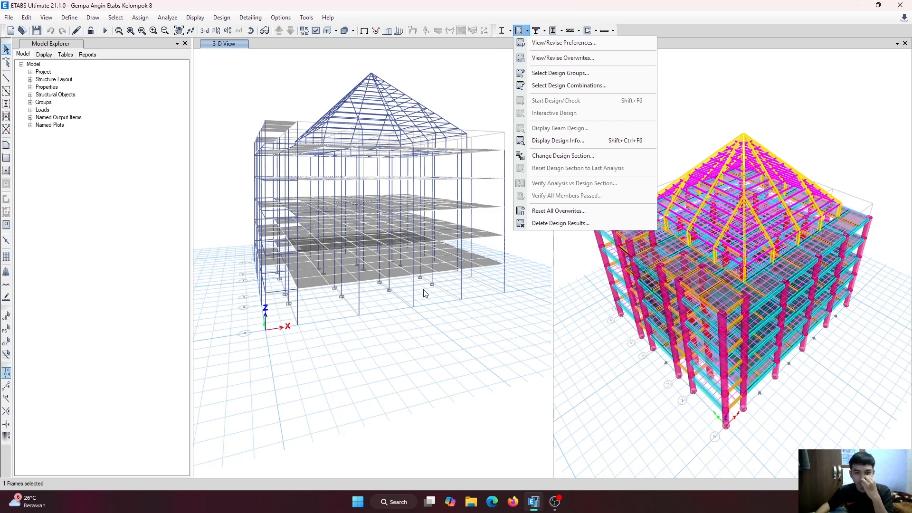
{"action": "scroll", "coordinate": [432, 306], "scroll_direction": "down", "scroll_amount": 3}
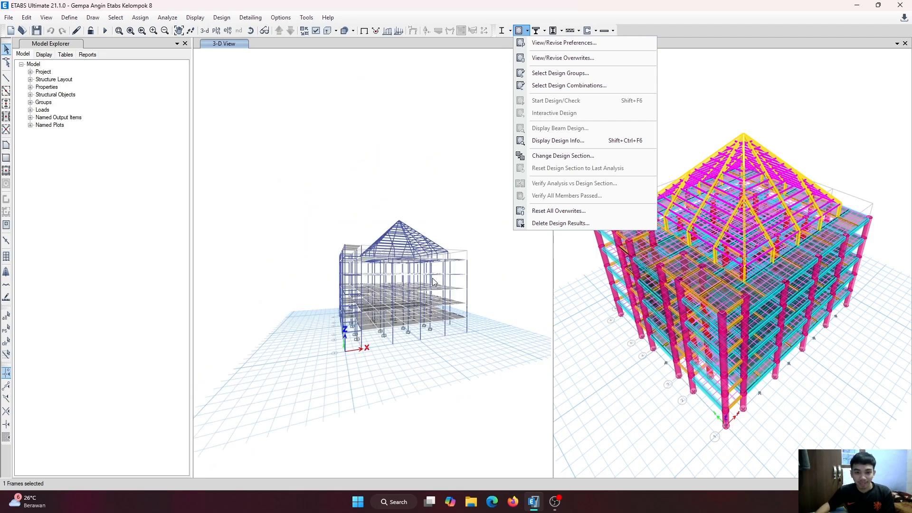
{"action": "left_click", "coordinate": [863, 5]}
{"action": "left_click", "coordinate": [861, 5]}
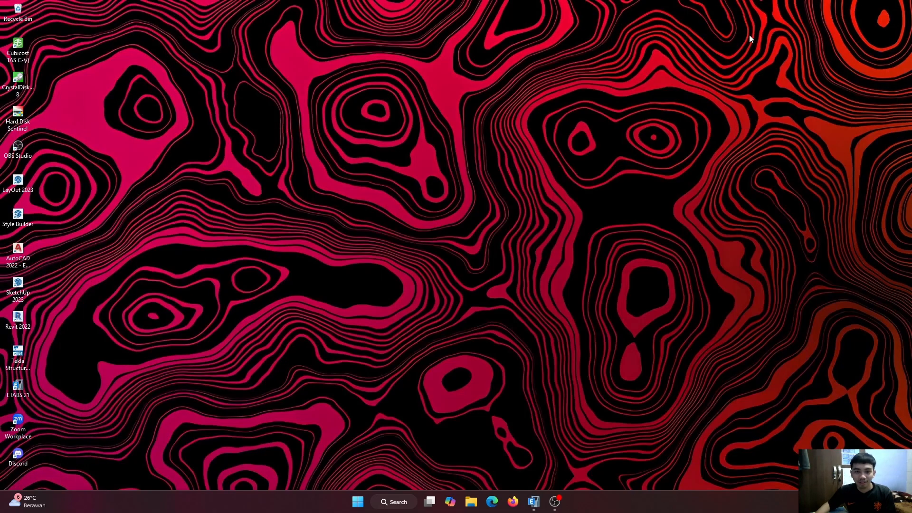